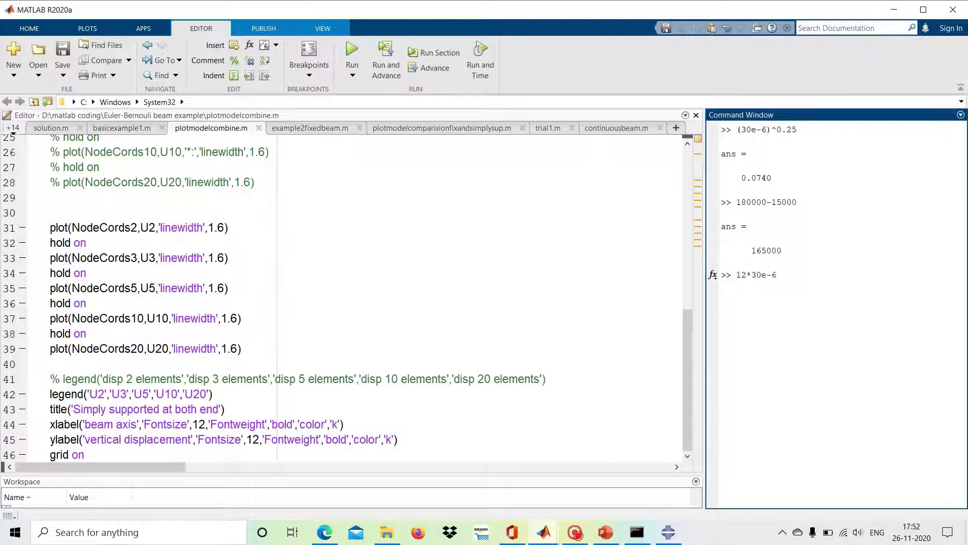
Evaluate 12*30e-6 and raise the answer to the power 0.25 to compute the side length of the square section
key(Return)
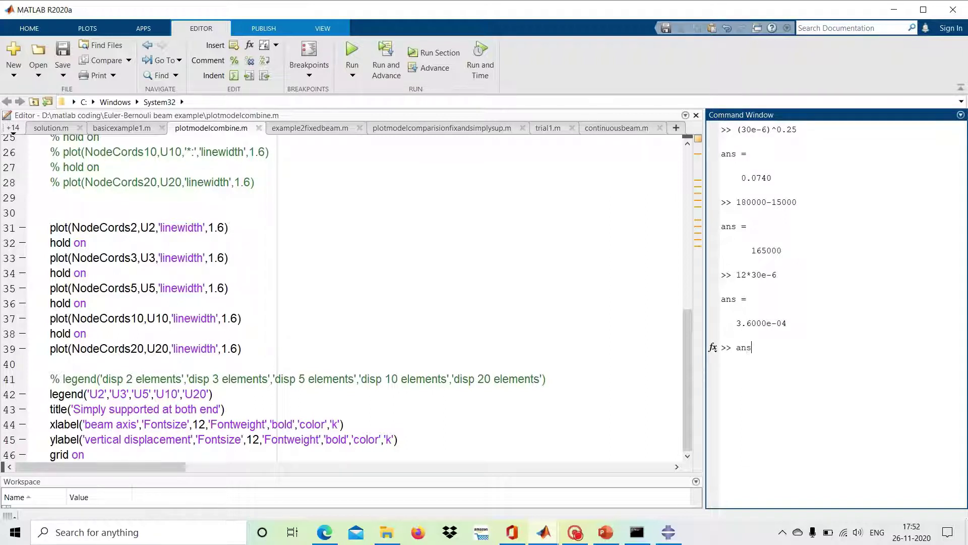
text(ans^0.25)
key(Return)
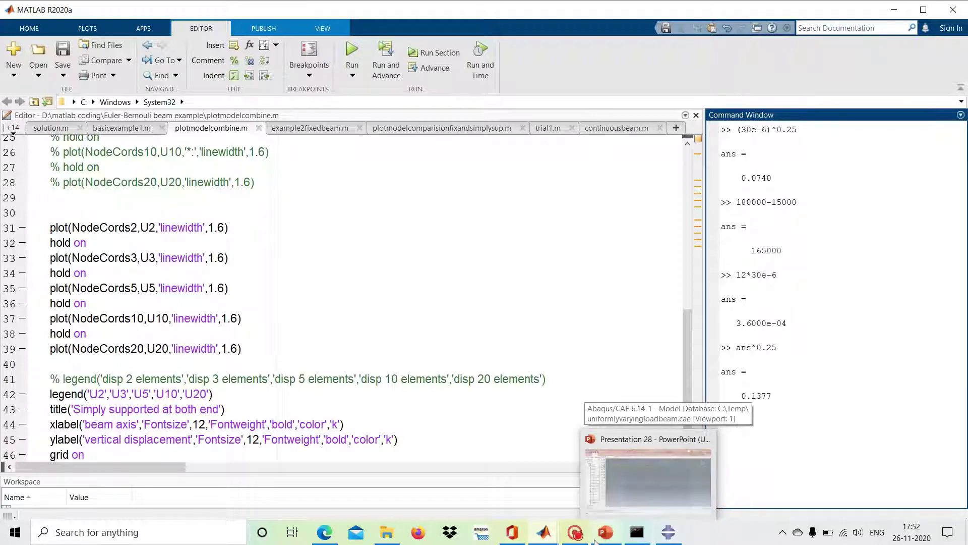
Switch to Abaqus/CAE and complete the beam section with both rectangular profile dimensions, a and b, set to 0.13774
click(668, 533)
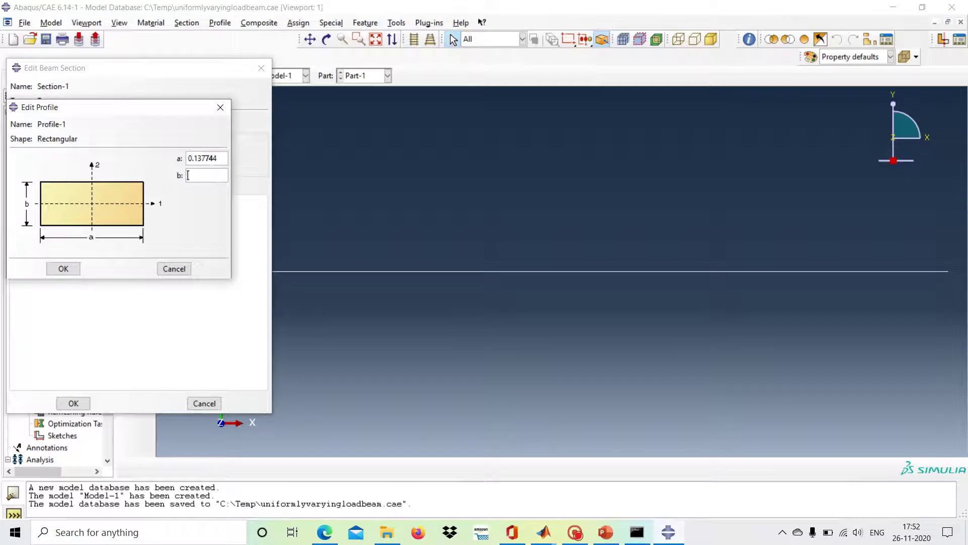
click(212, 158)
key(BackSpace)
click(189, 175)
text(0.13774)
click(66, 268)
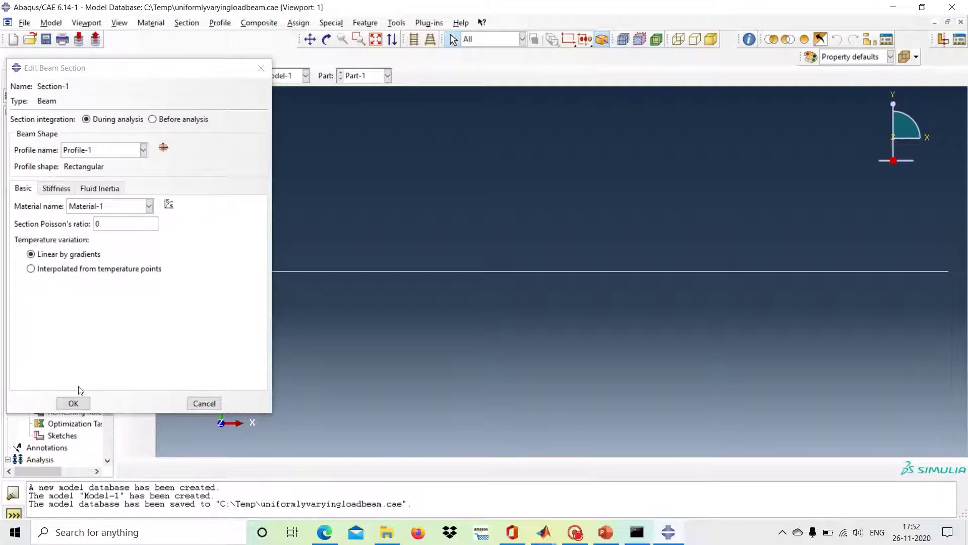
click(73, 403)
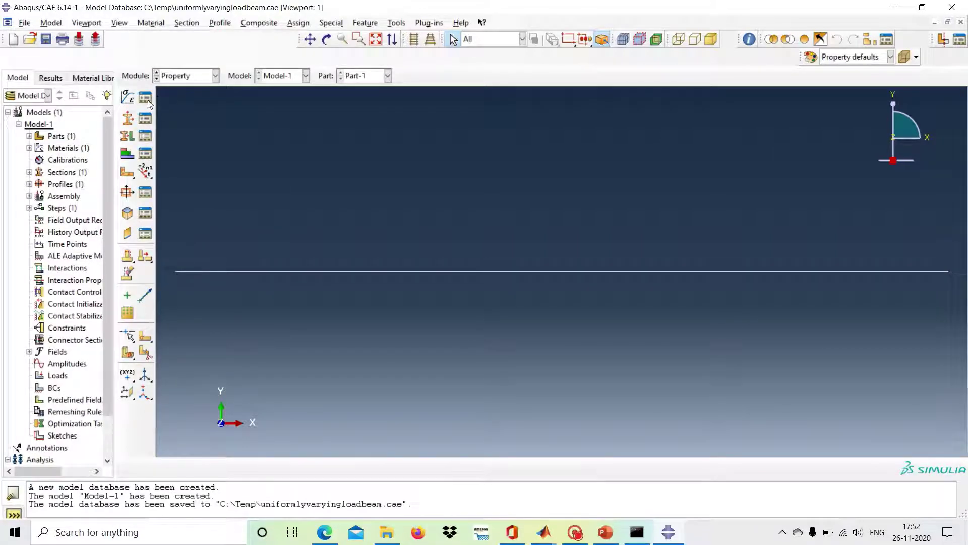
click(128, 118)
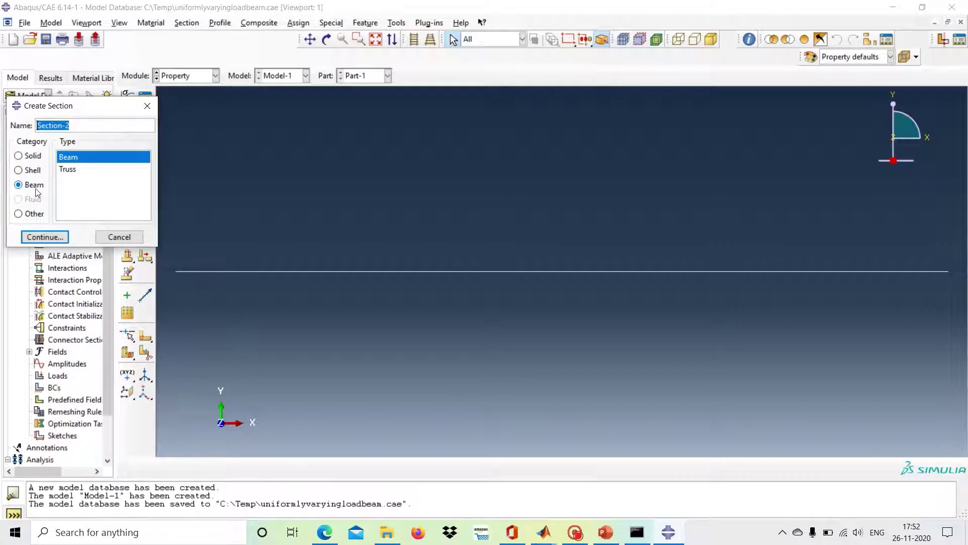
click(45, 237)
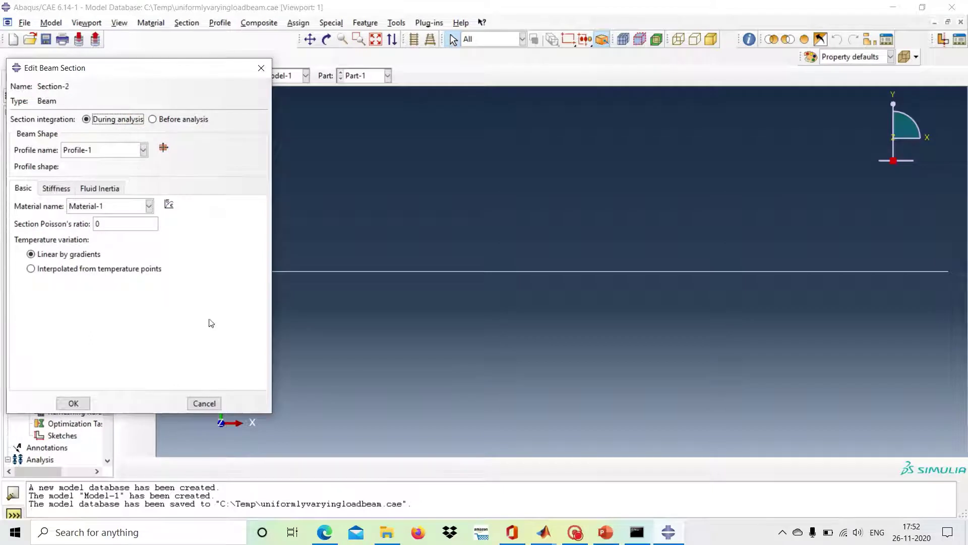
click(204, 403)
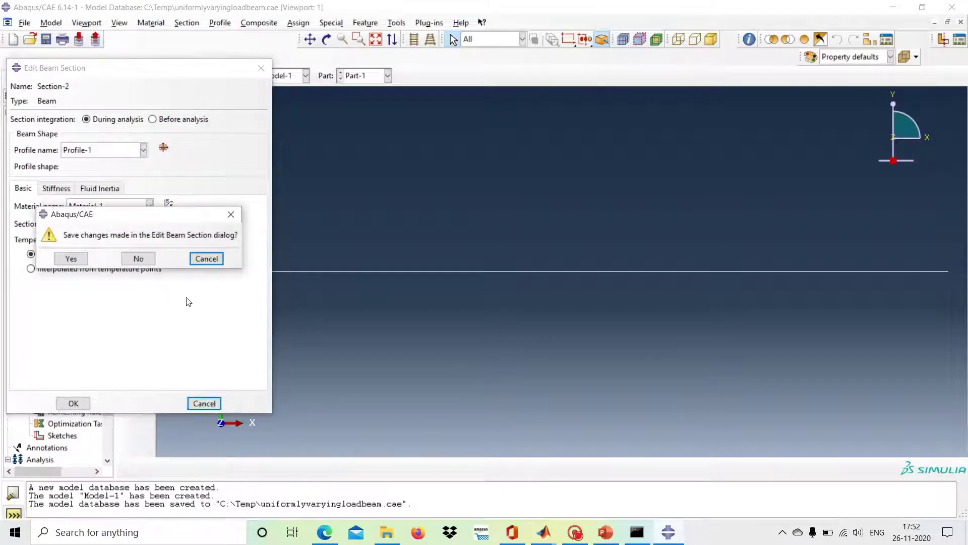
click(137, 259)
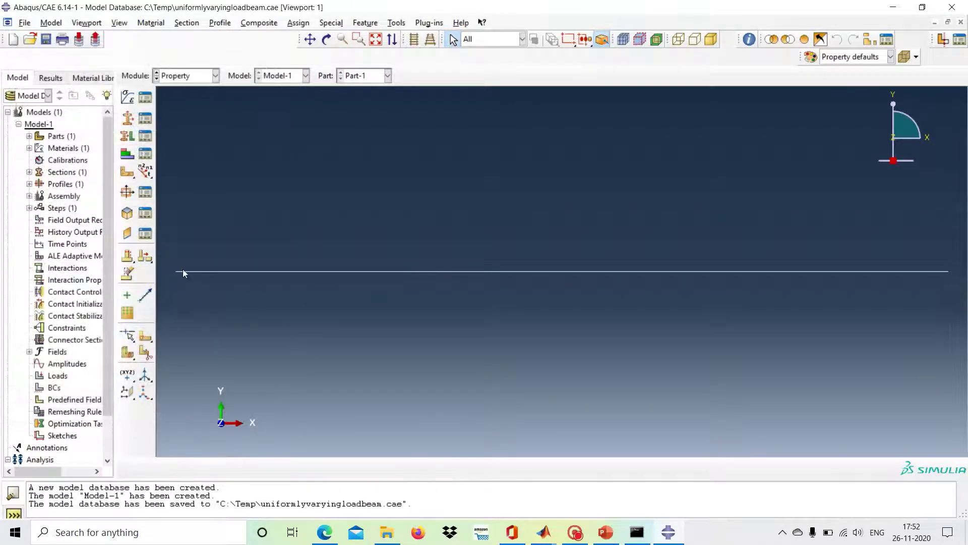
click(146, 118)
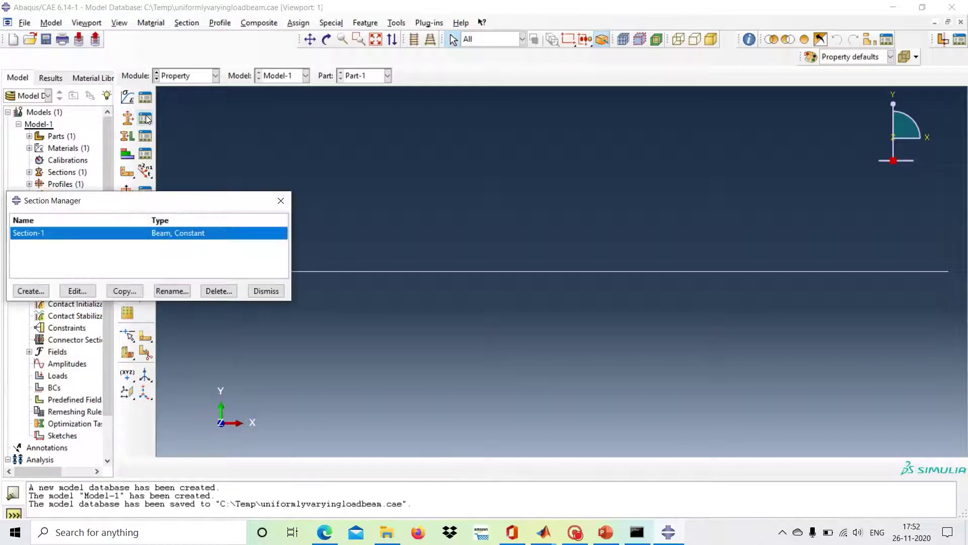
click(266, 291)
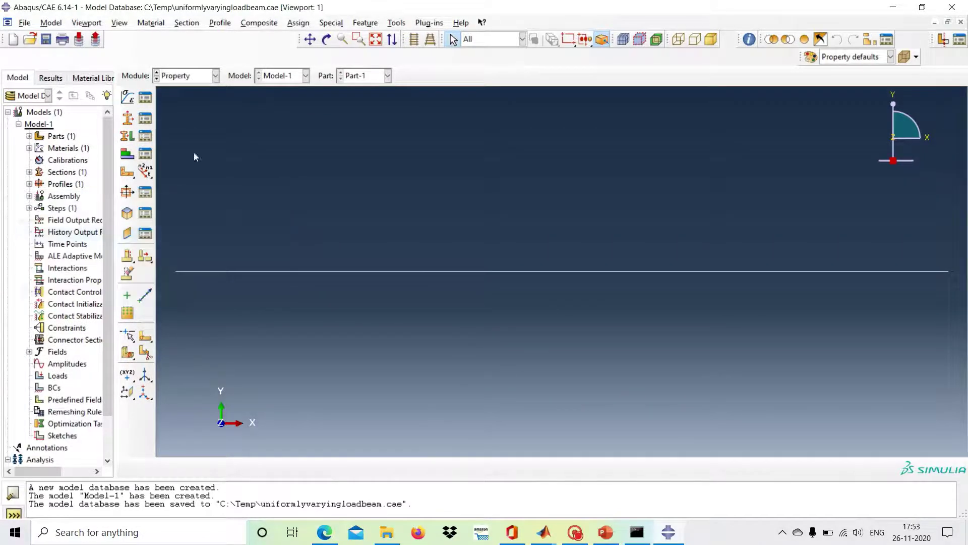
Assign Section-1 to the whole beam line, storing the region as Set-1
click(128, 136)
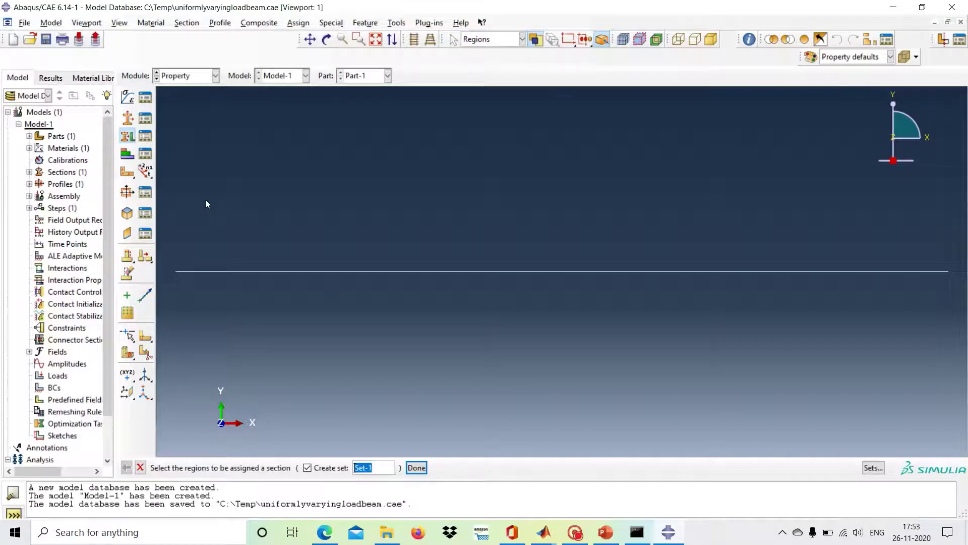
drag(206, 202, 389, 285)
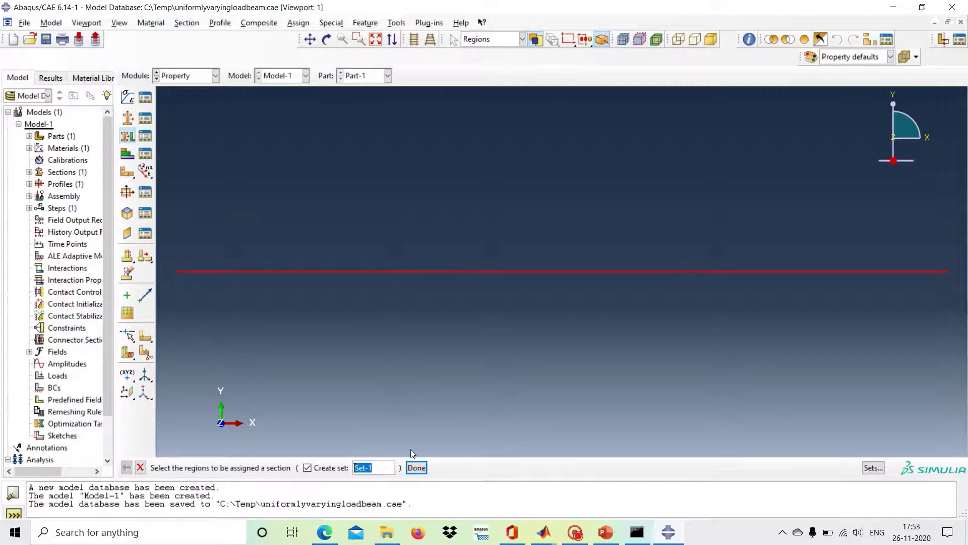
click(416, 467)
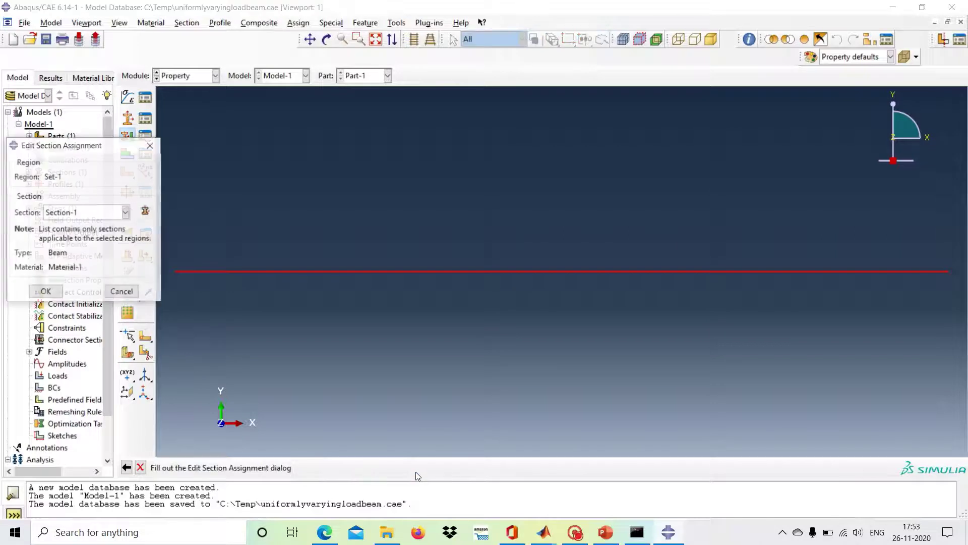
click(46, 292)
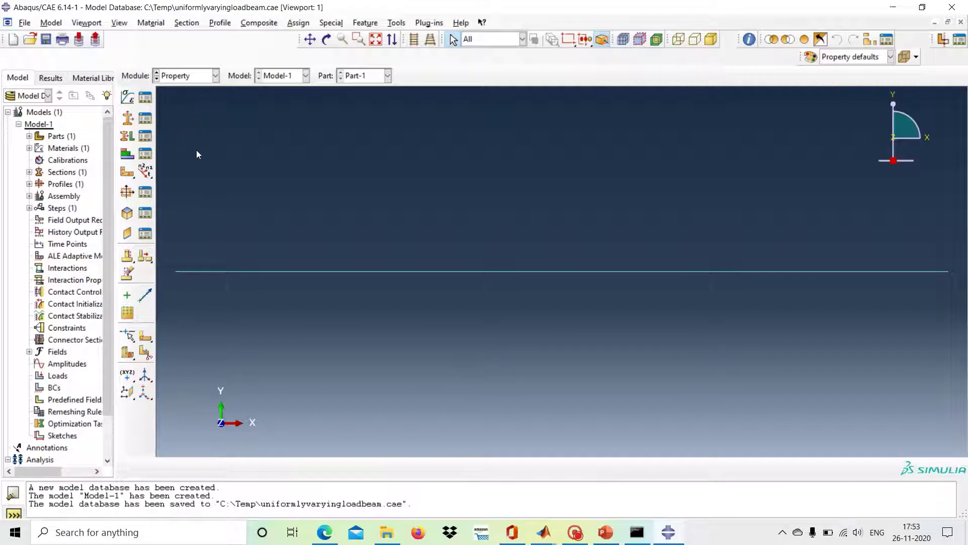
Assign a beam section orientation to the whole beam line with the n1 direction 0.0,0.0,-1.0
click(145, 172)
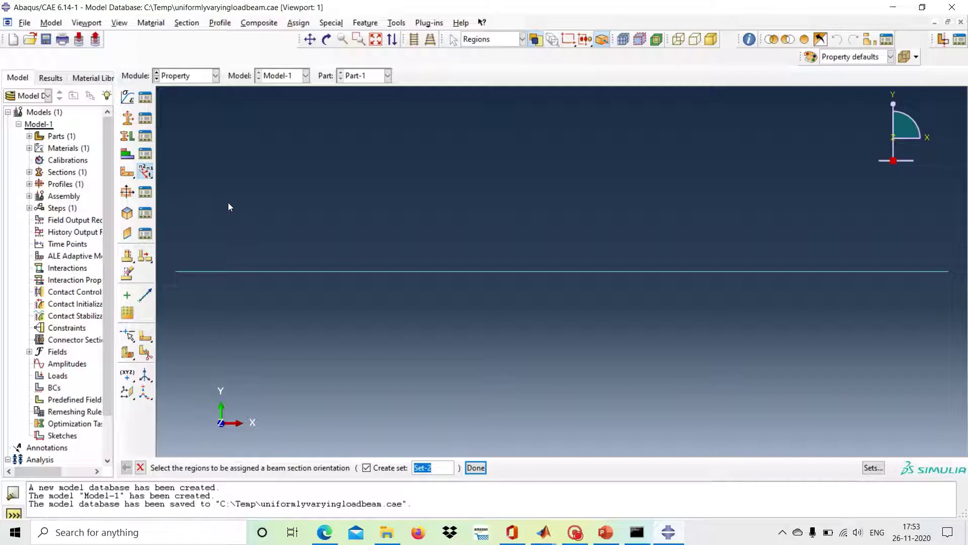
drag(228, 205, 409, 350)
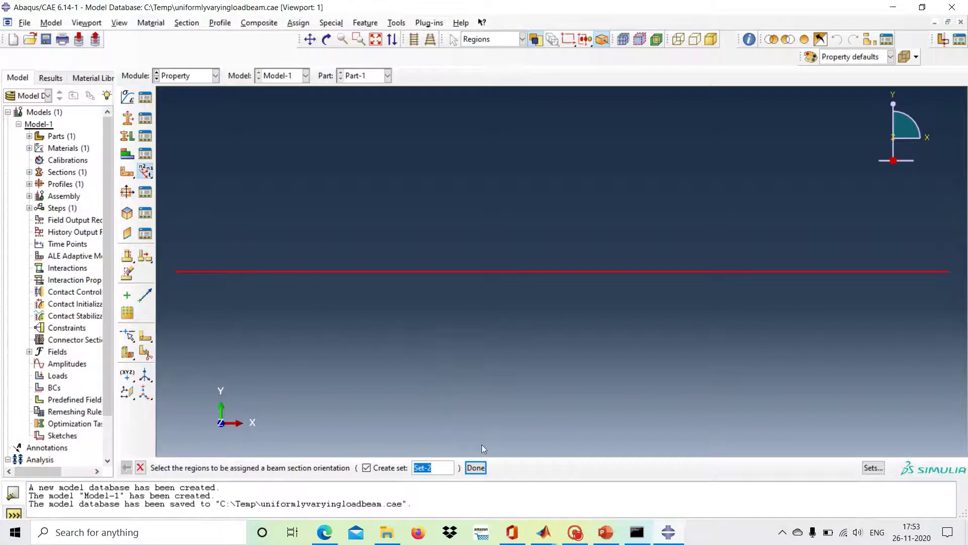
click(475, 467)
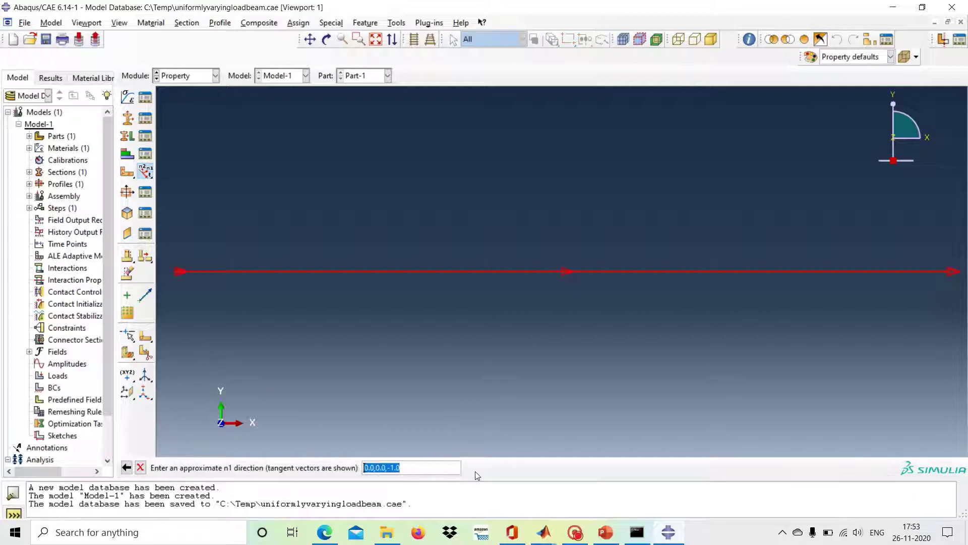
key(Return)
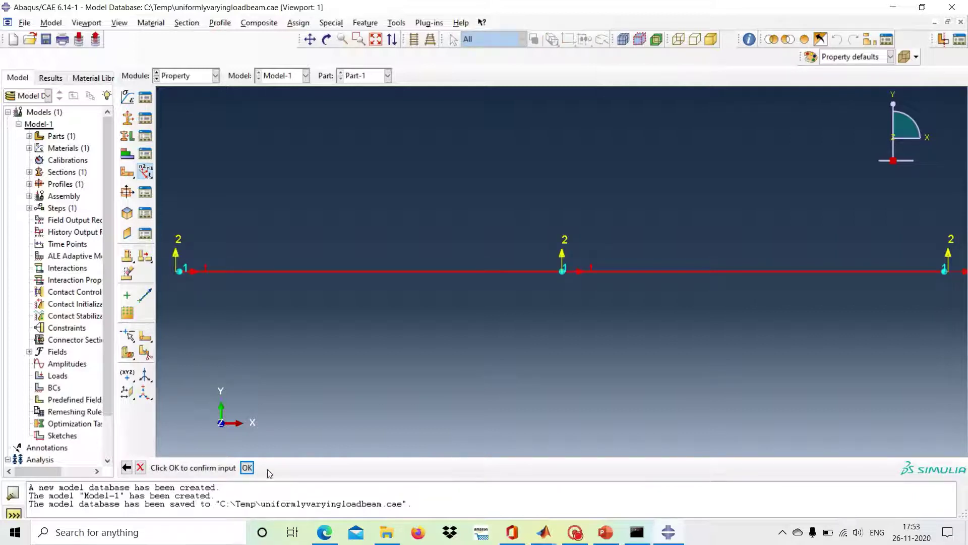
click(246, 468)
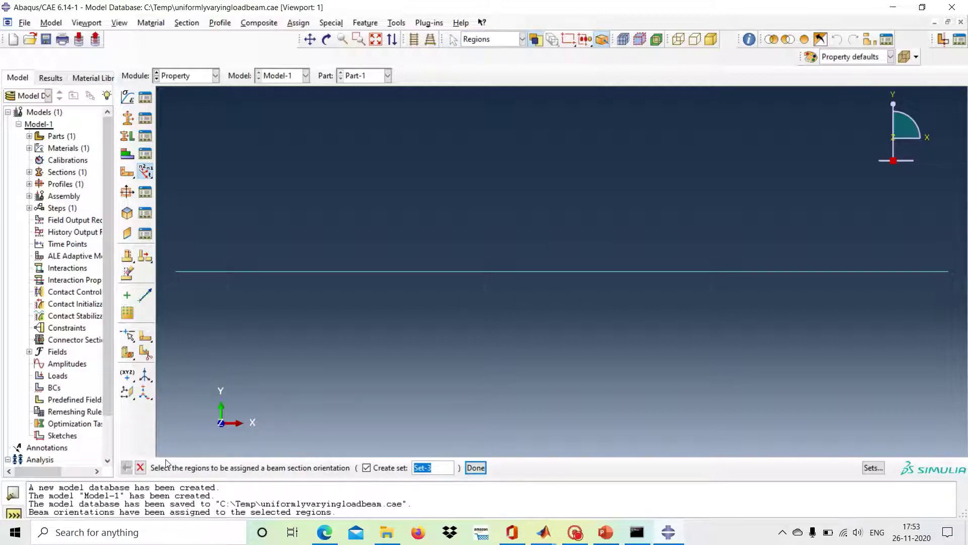
click(141, 468)
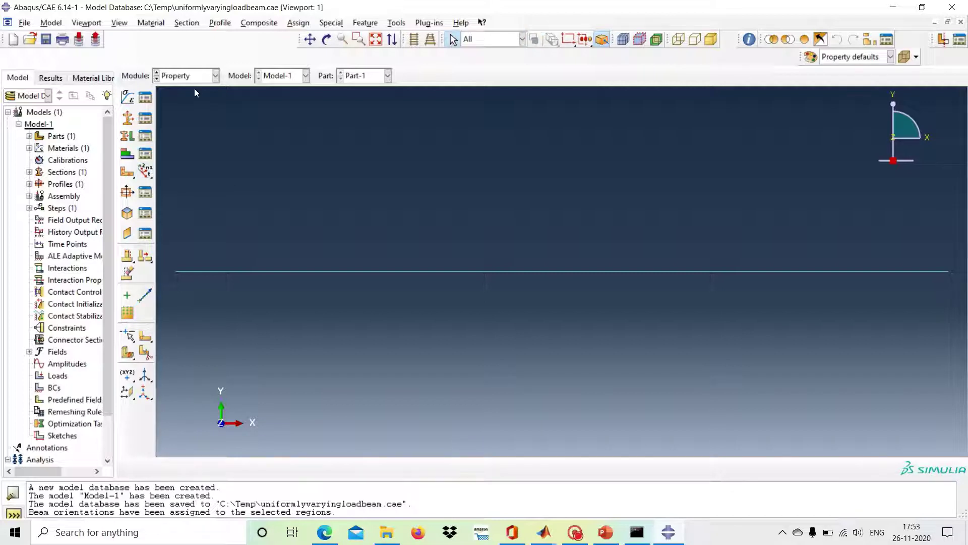
Create a dependent instance of Part-1 in the Assembly module
click(214, 77)
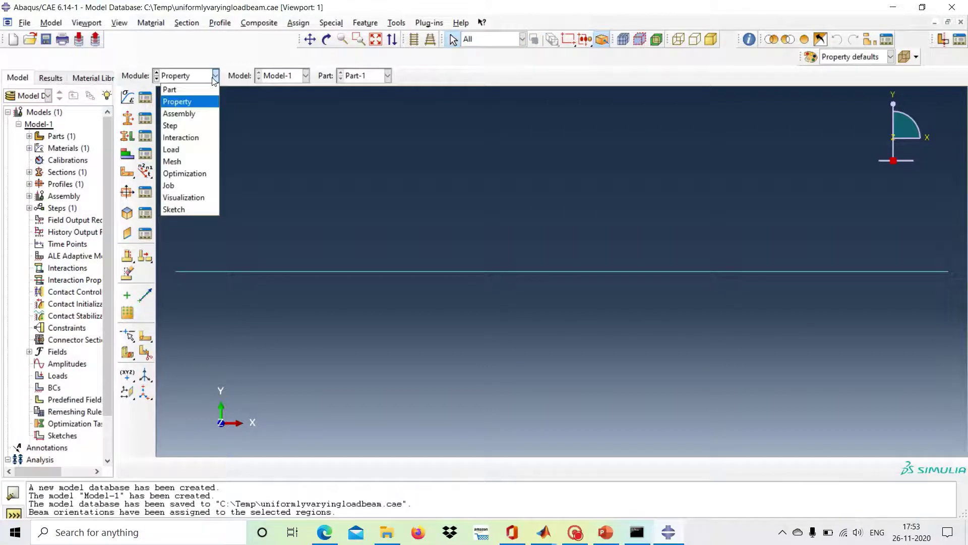
click(204, 116)
click(128, 97)
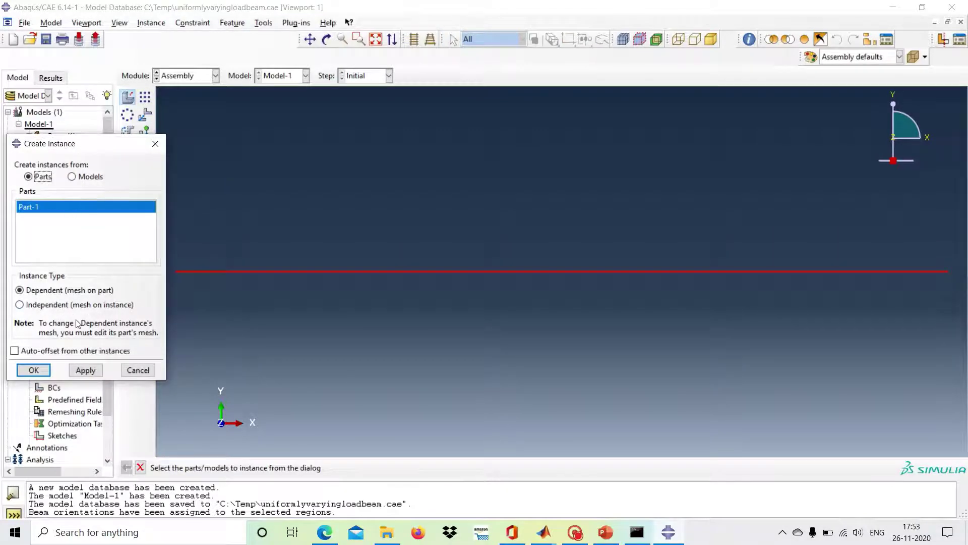
click(37, 370)
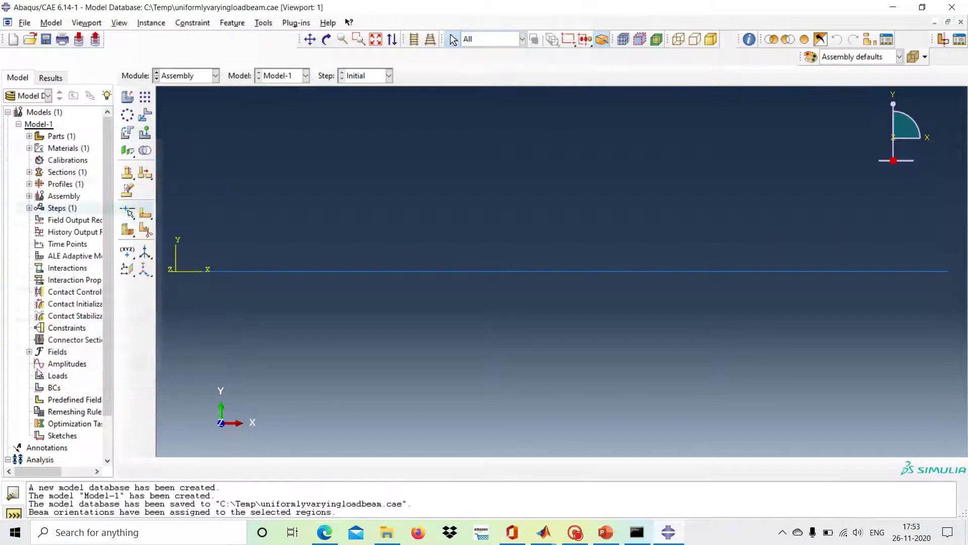
Create a Static, General analysis step named Step-1 after the Initial step, keeping the default settings
click(216, 75)
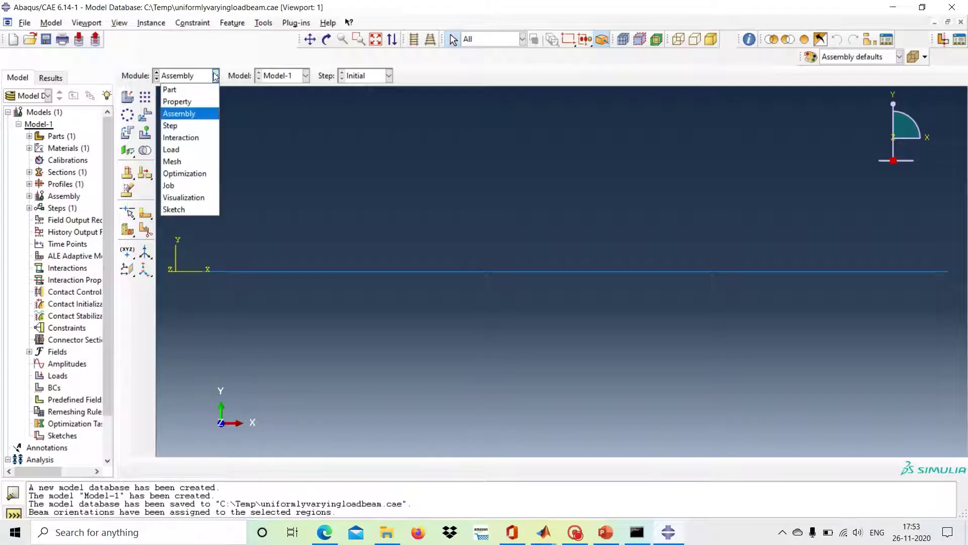
click(205, 125)
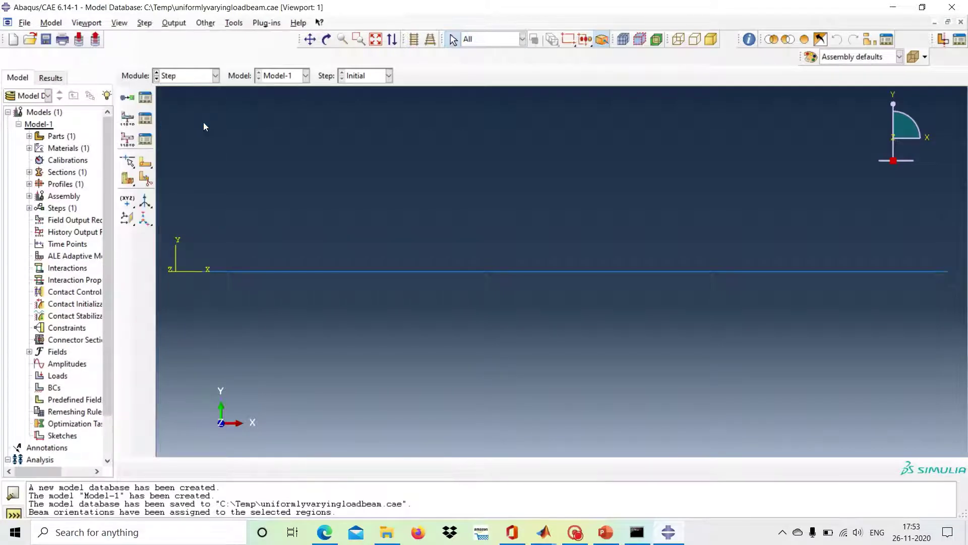
click(129, 100)
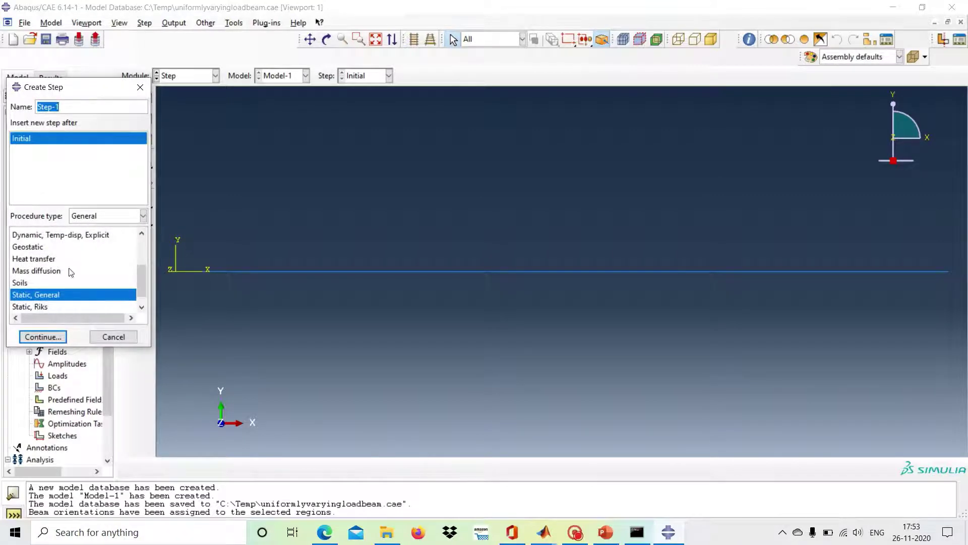
click(53, 337)
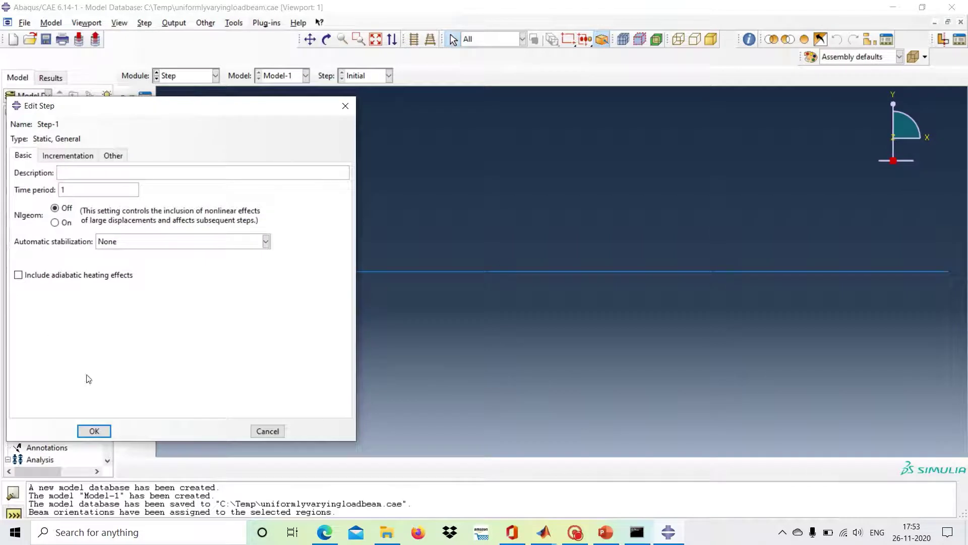
click(95, 432)
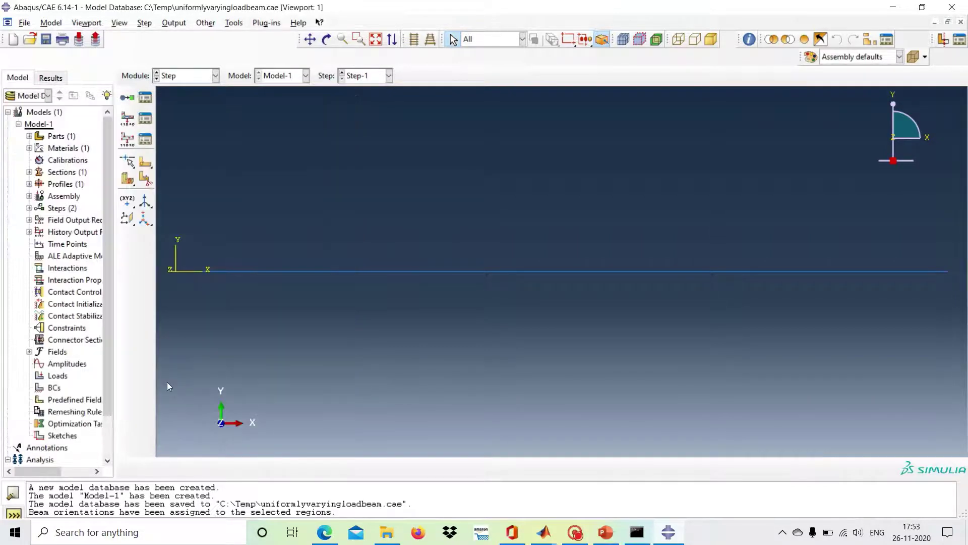
In field output request F-Output-1, deselect the plastic strain variables PE, PEEQ and PEMAG and add elastic strain components EE
click(145, 118)
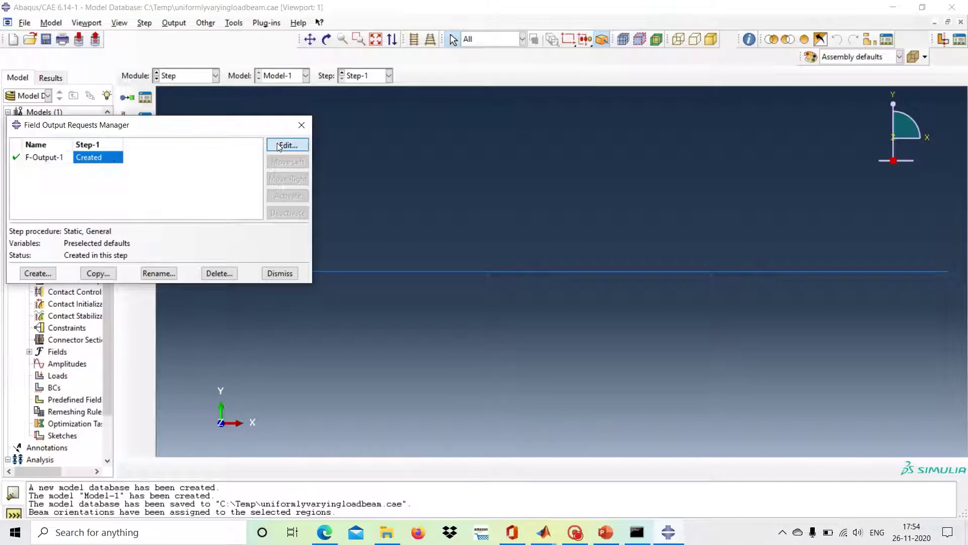
click(286, 145)
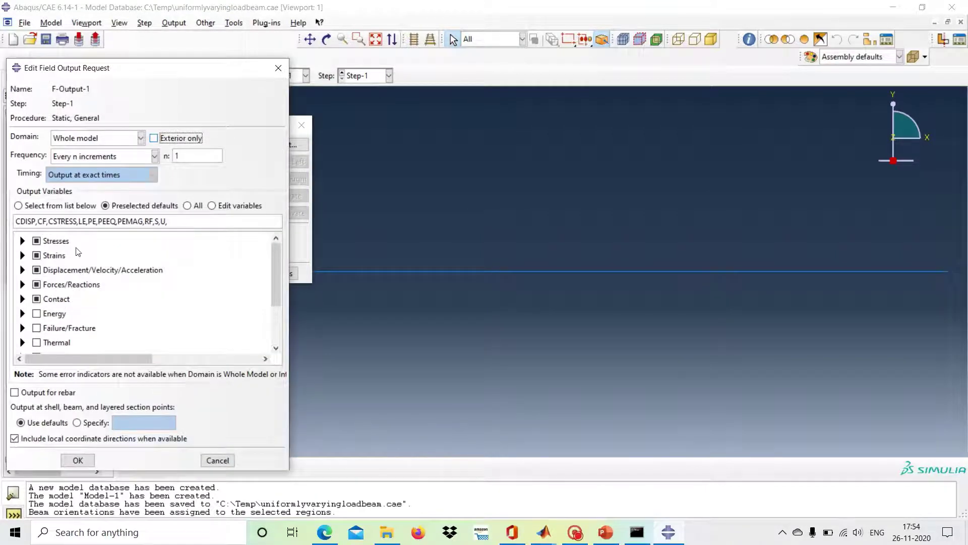
click(22, 241)
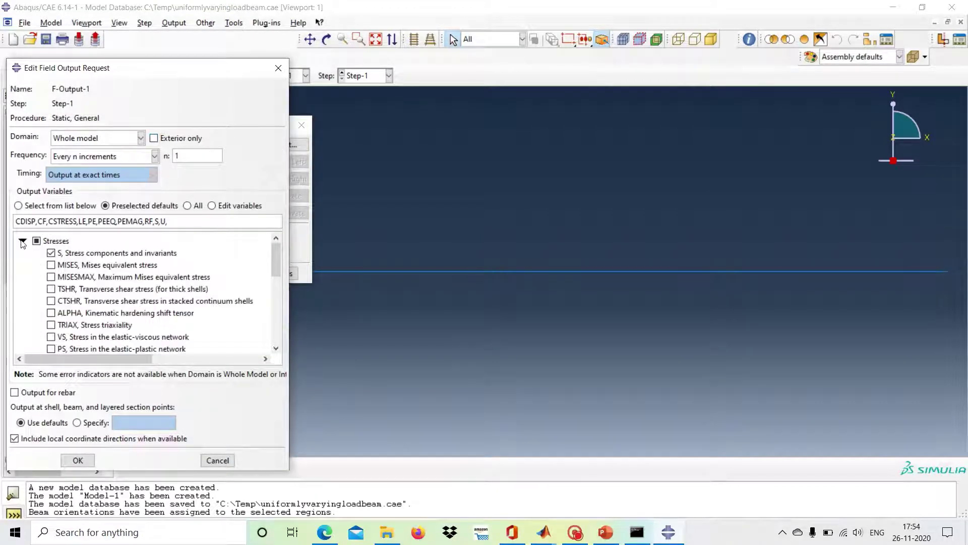
click(23, 241)
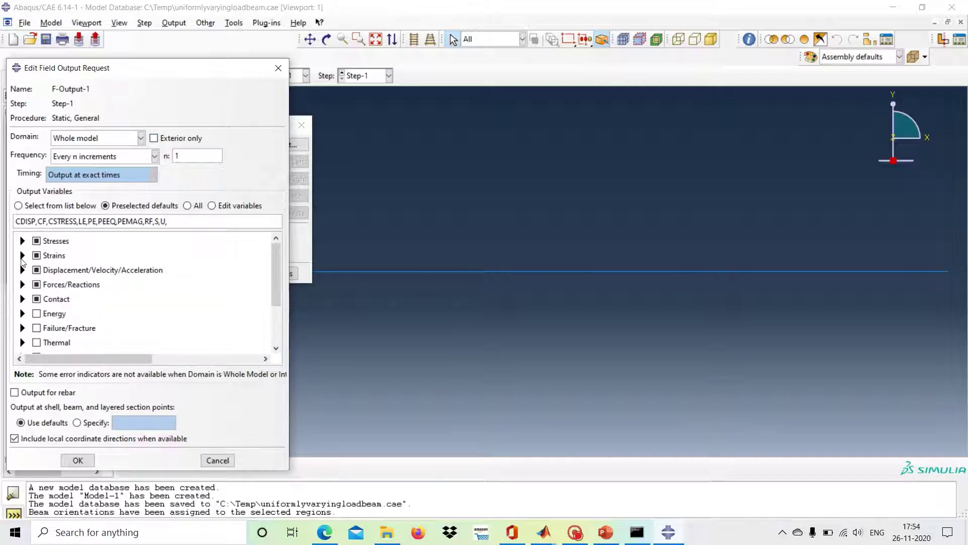
click(23, 255)
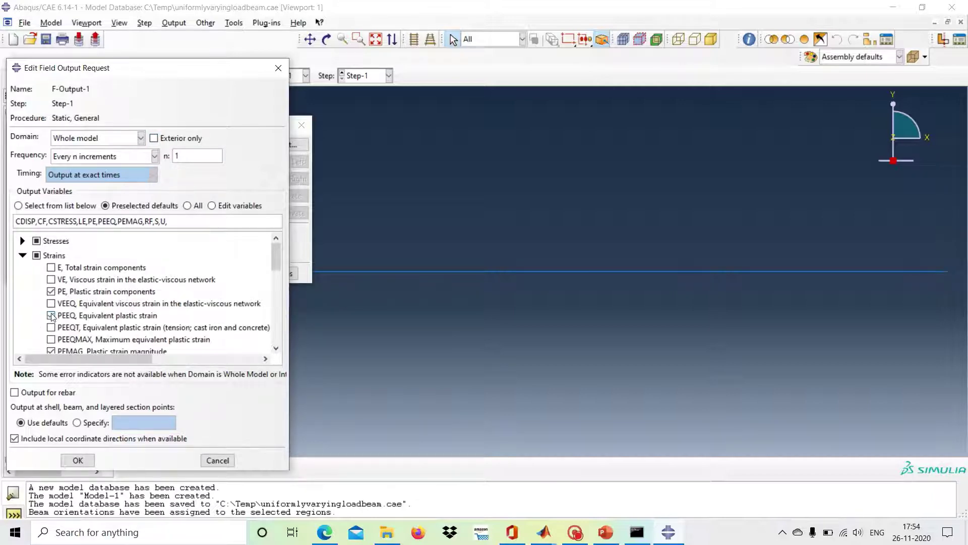
click(50, 291)
click(51, 315)
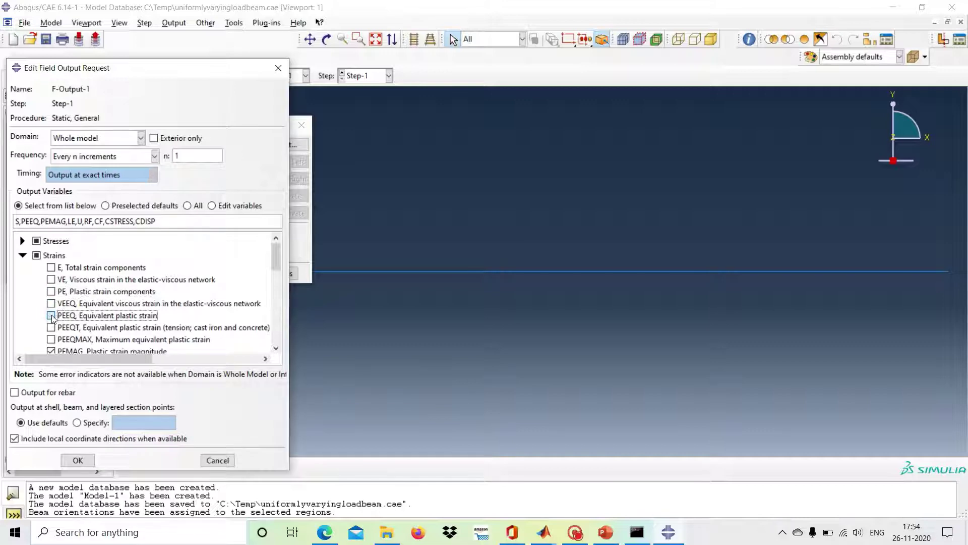
scroll(53, 315, down, 2)
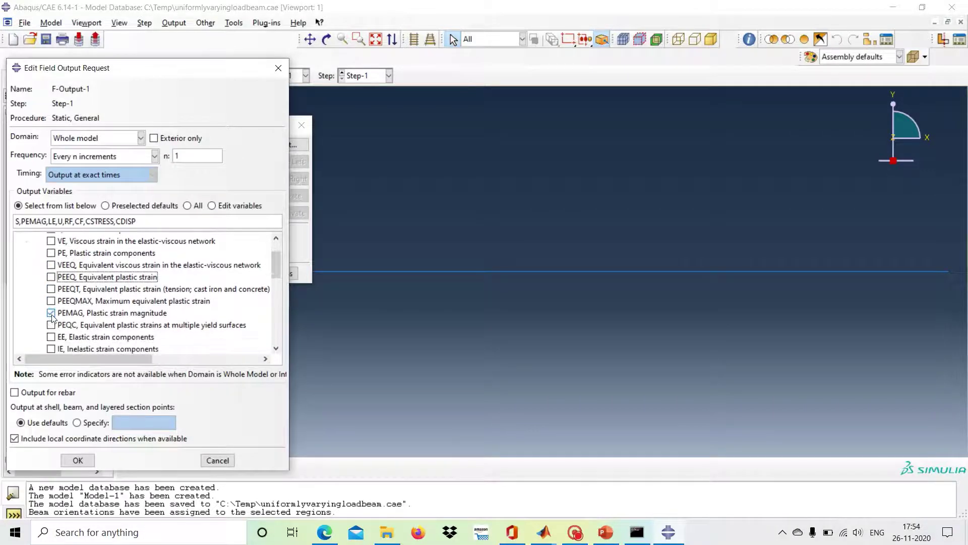
click(51, 313)
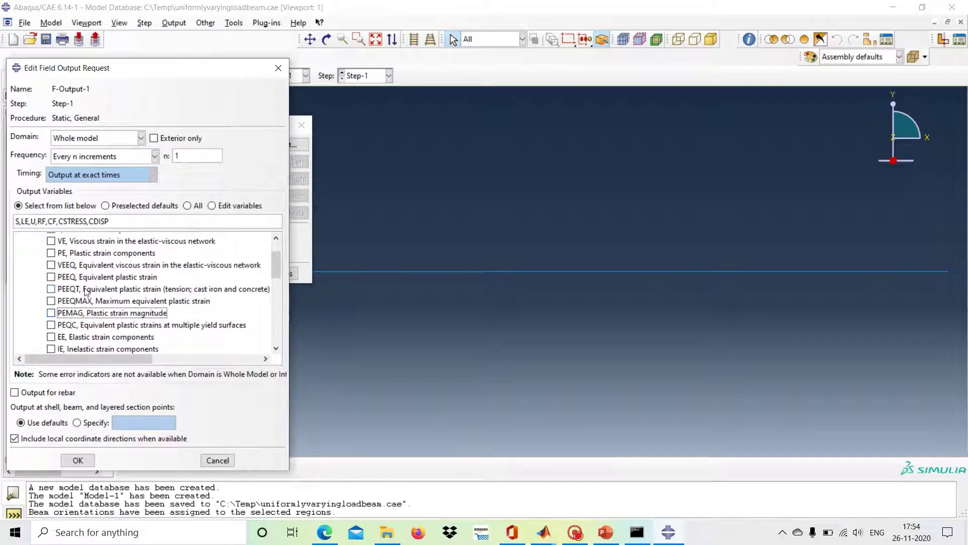
click(51, 337)
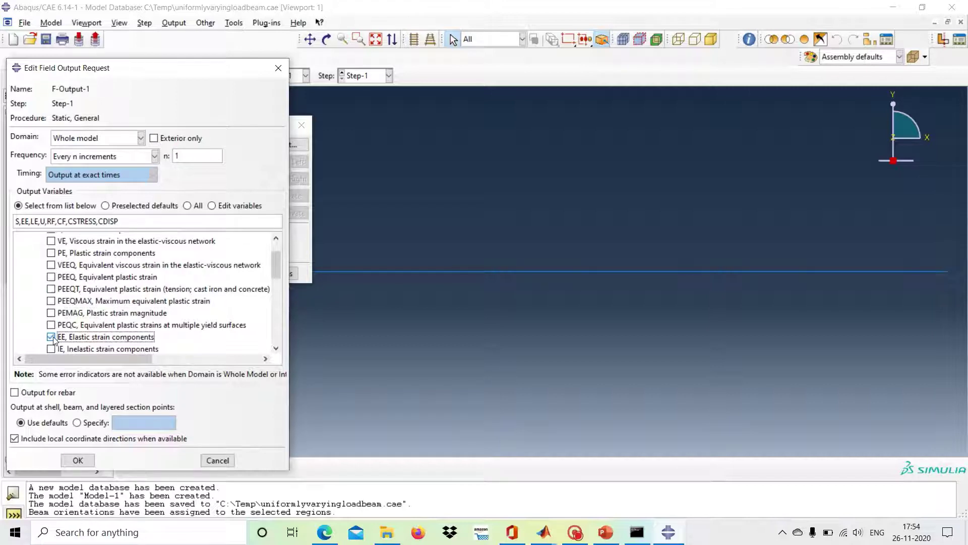
scroll(53, 339, up, 2)
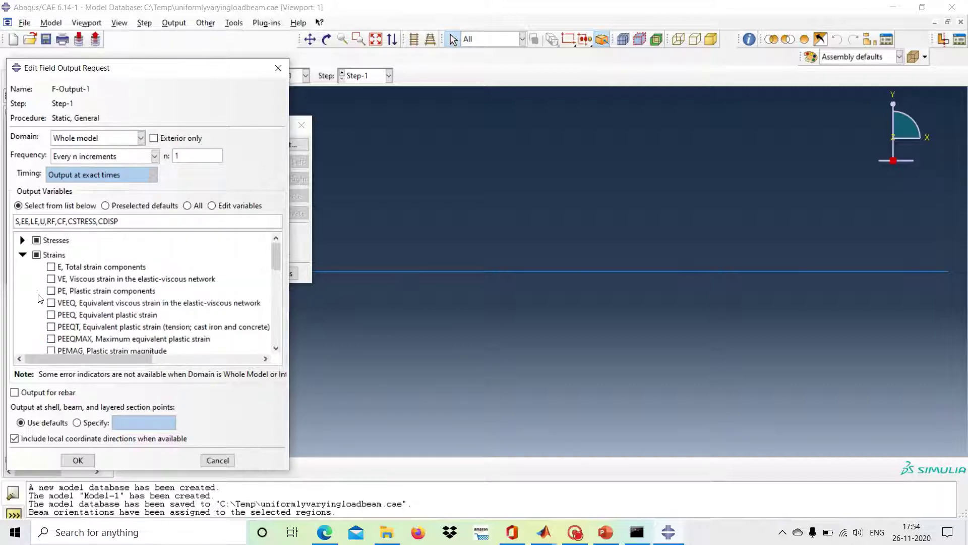
click(23, 255)
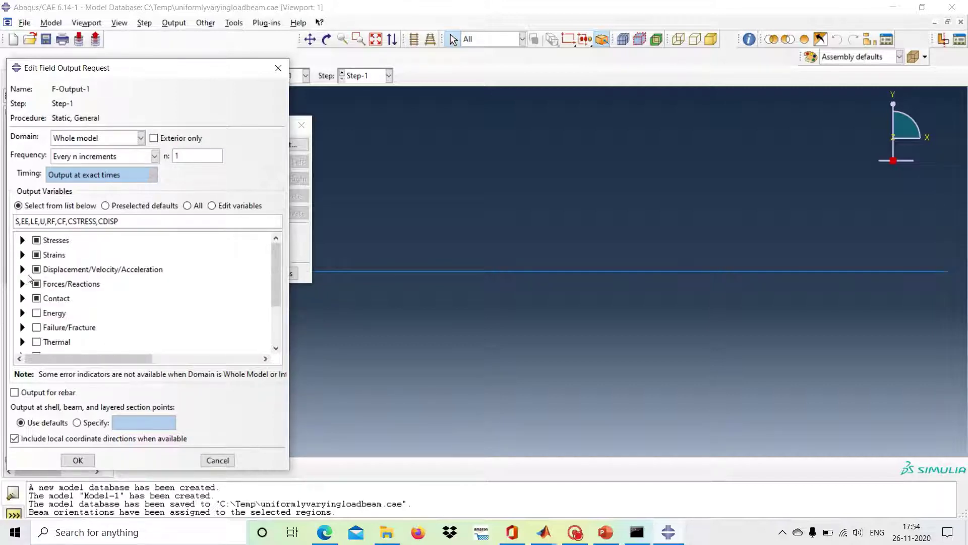
Add rotations UR, reaction forces RT, reaction moments RM and section forces and moments SF to the F-Output-1 variables
click(23, 269)
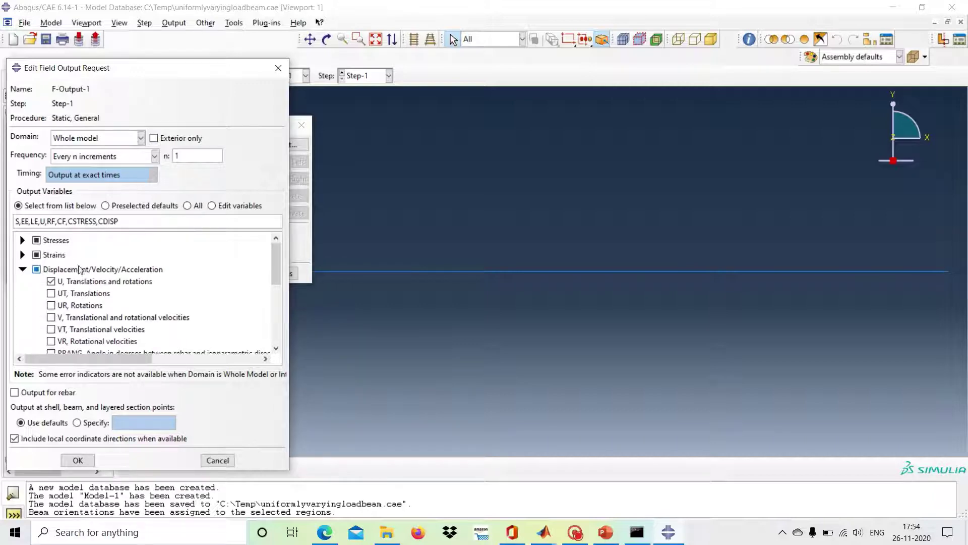
click(51, 305)
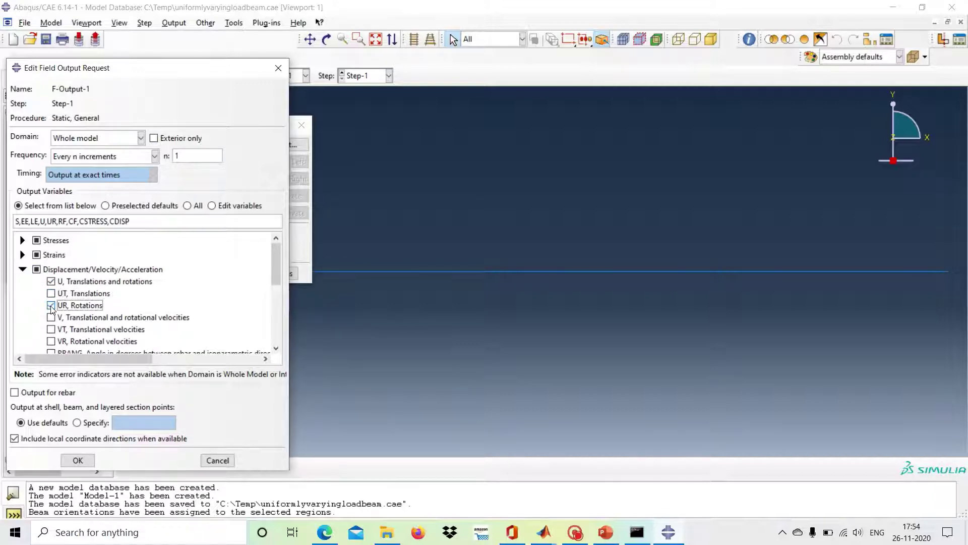
click(22, 269)
click(23, 283)
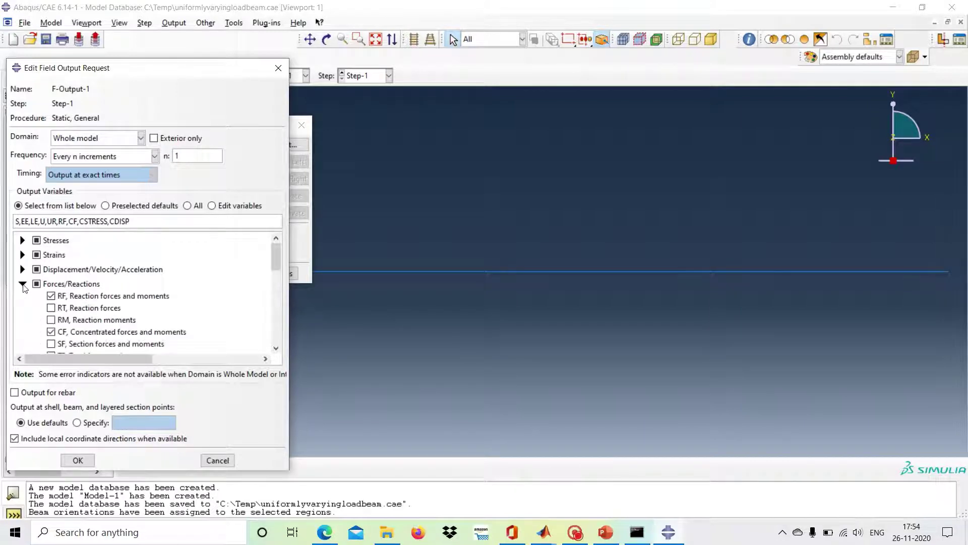
click(50, 308)
click(51, 321)
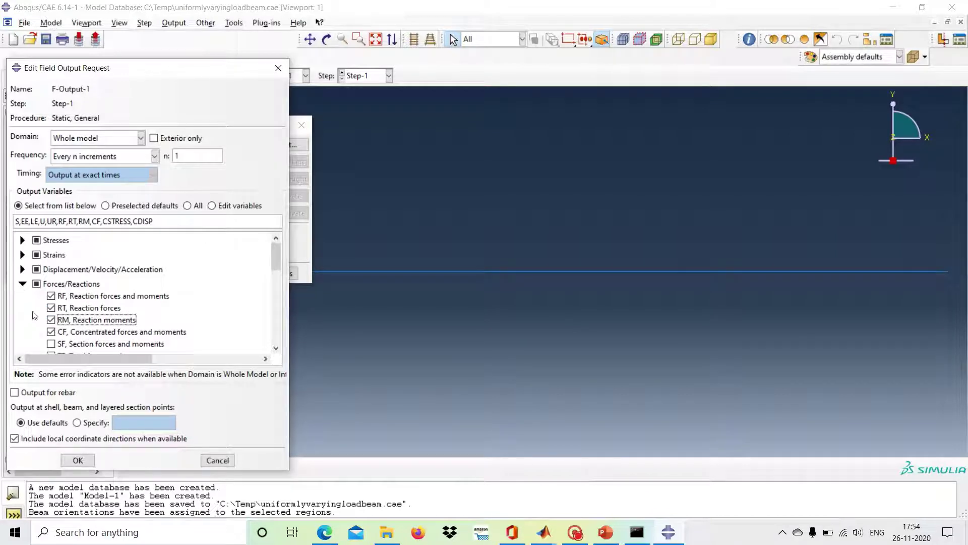
click(51, 343)
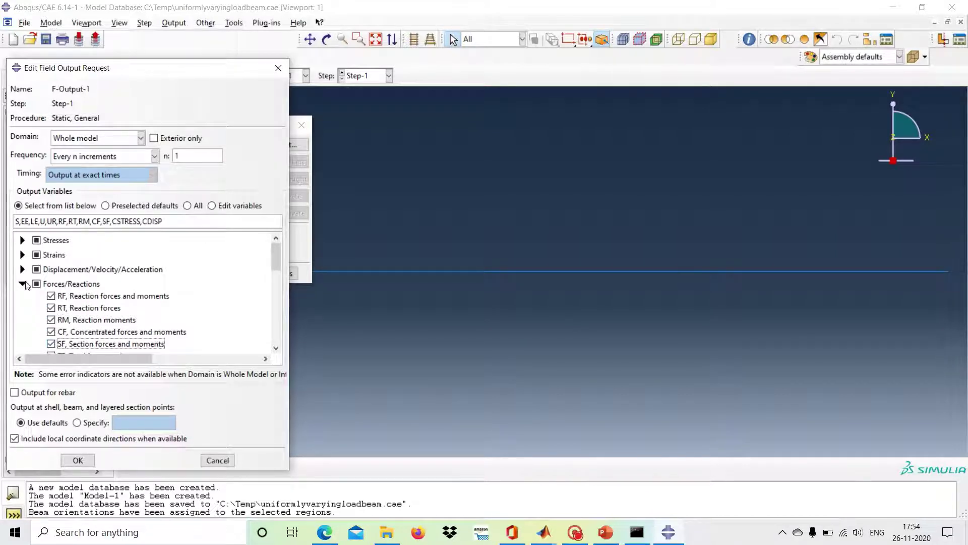
click(23, 283)
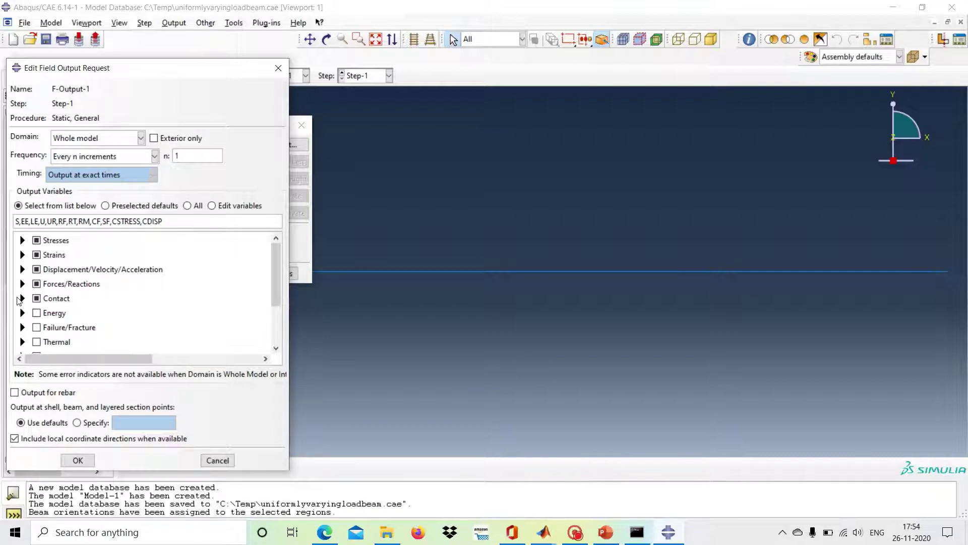
Remove all contact variables from F-Output-1 and save the field output request
click(36, 298)
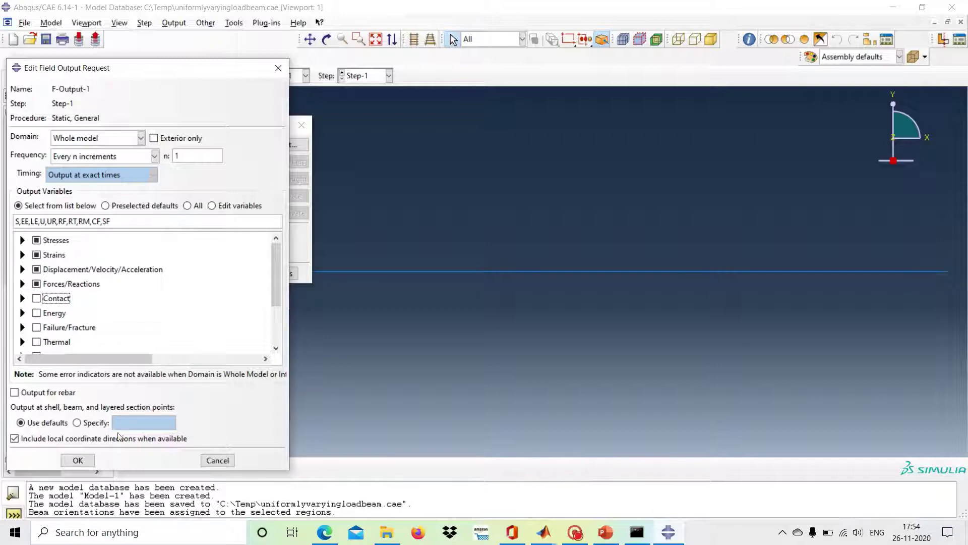
click(78, 460)
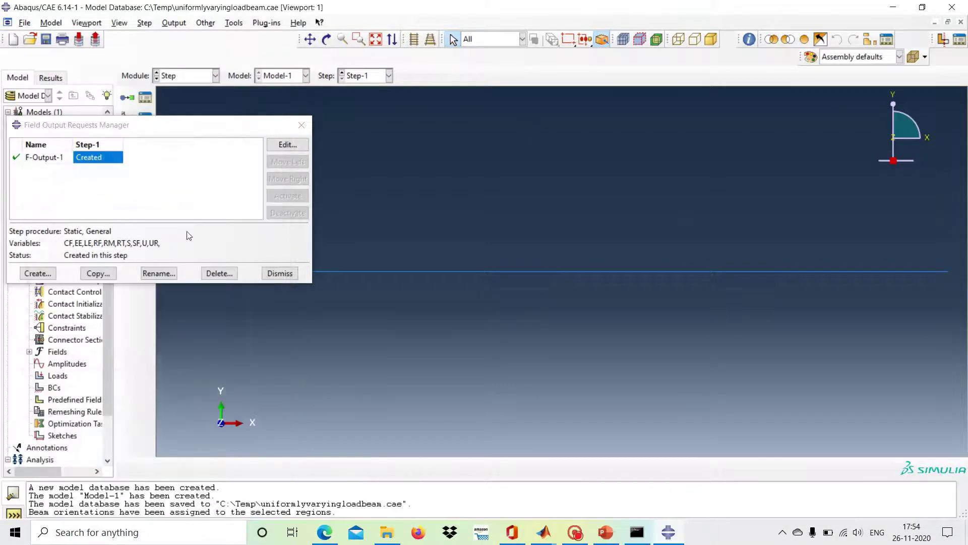
click(280, 273)
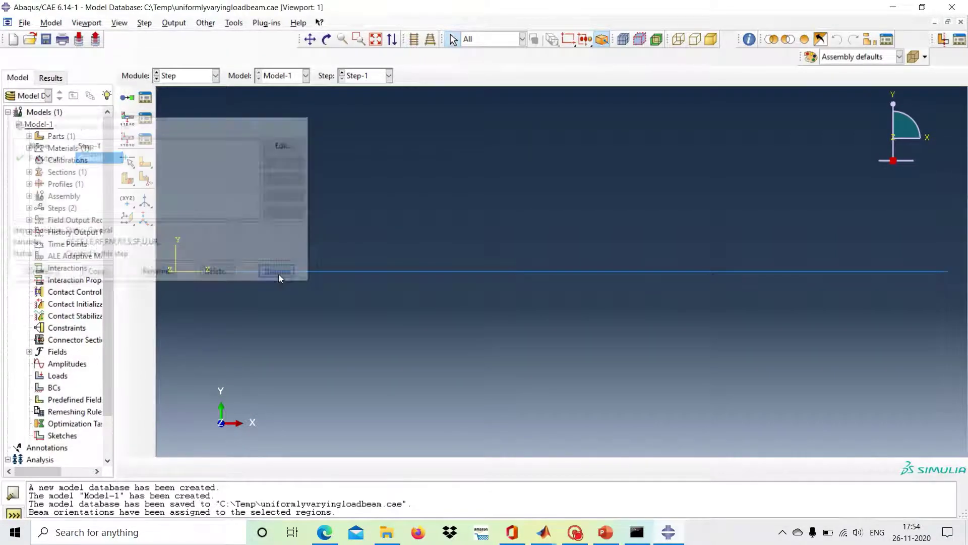
In the Load module, create a mechanical line load named triangload in Step-1 on the whole beam line, storing the region as Set-1
click(216, 75)
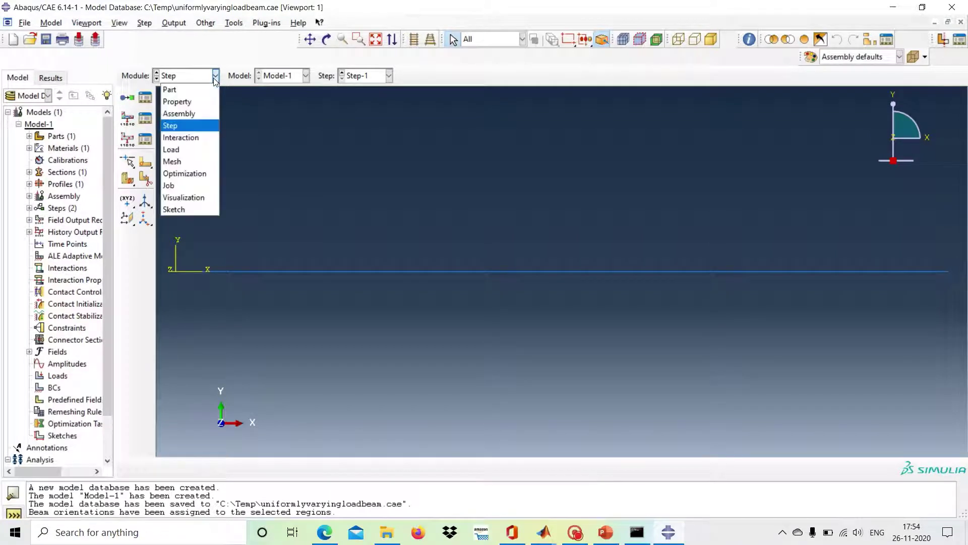
click(204, 147)
click(129, 99)
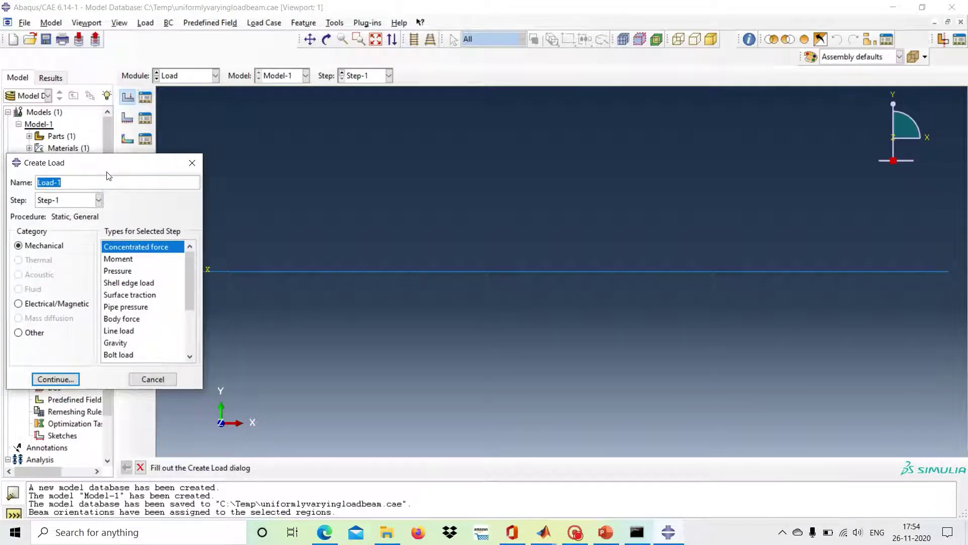
text(triangload)
click(123, 332)
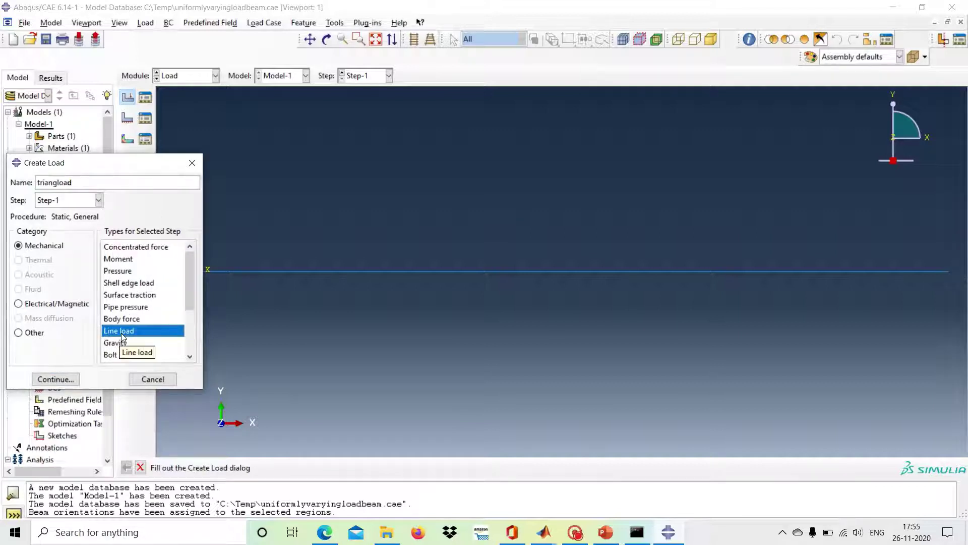
click(75, 379)
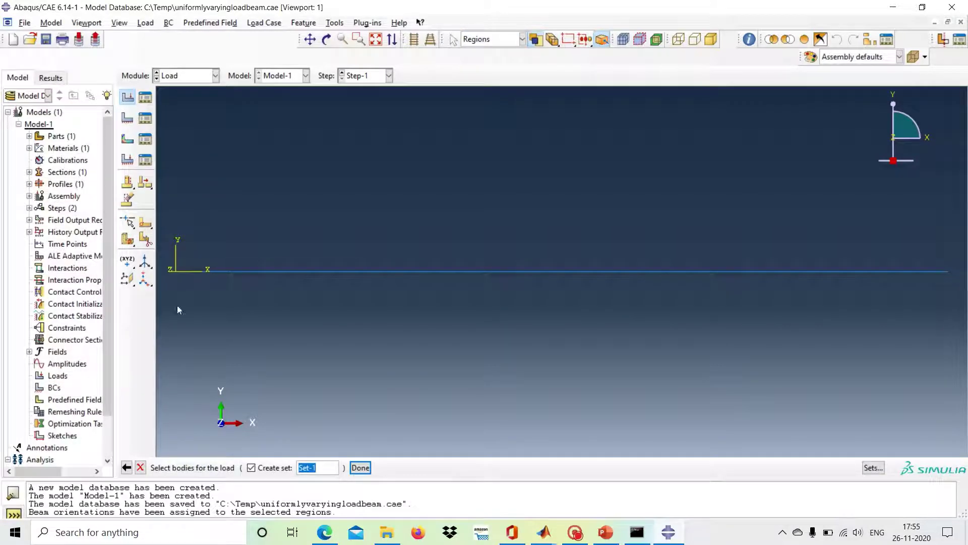
drag(279, 330, 235, 236)
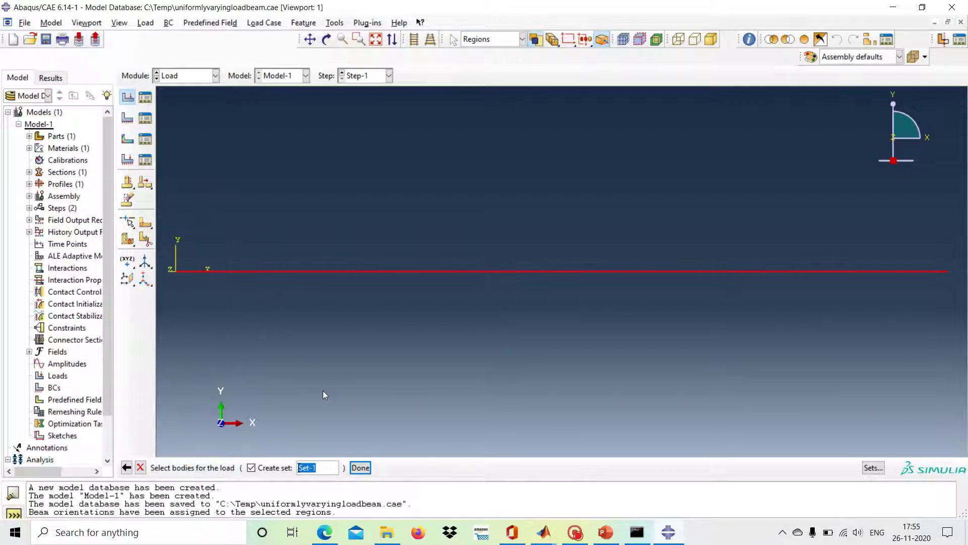
click(360, 467)
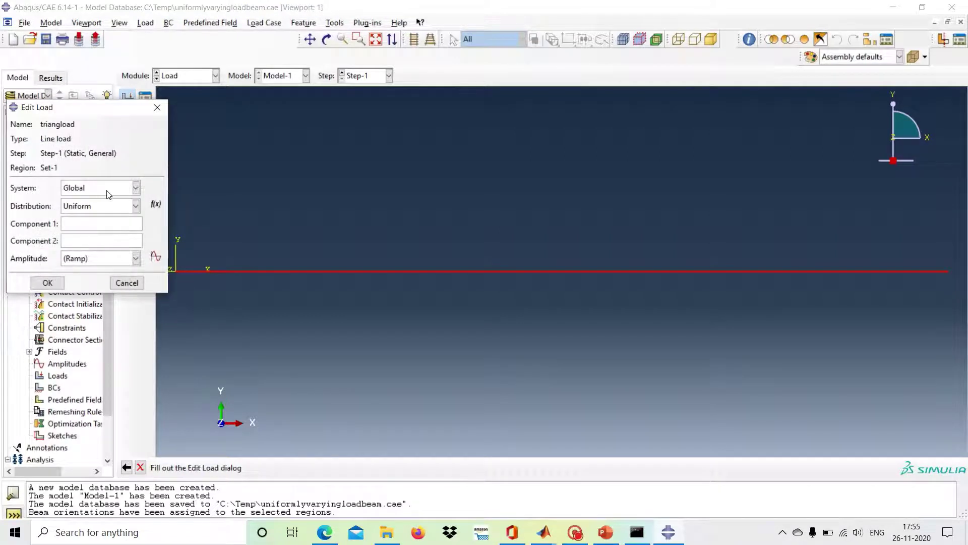
Create expression field AnalyticalField-1 in the global system with the parenthesised expression 1-X/3 for the load distribution
click(156, 205)
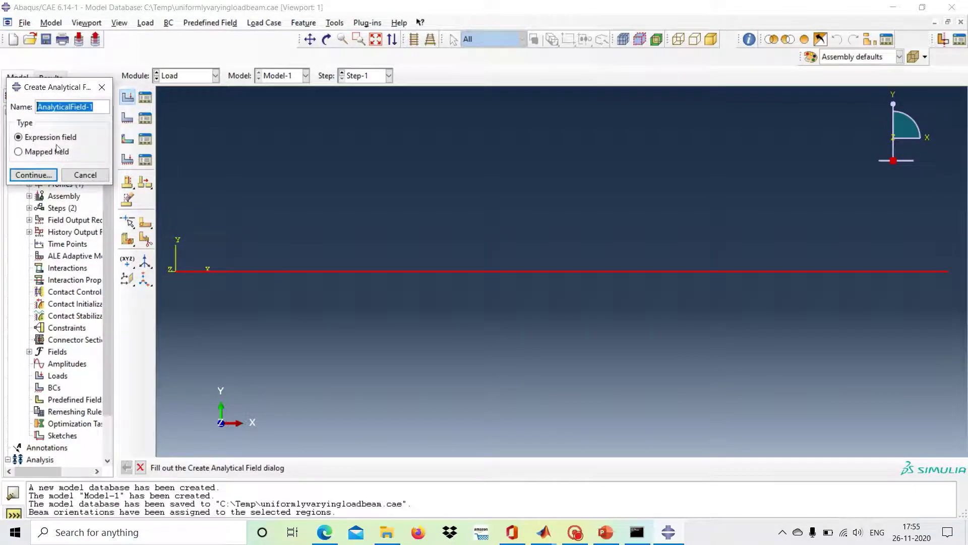
click(33, 175)
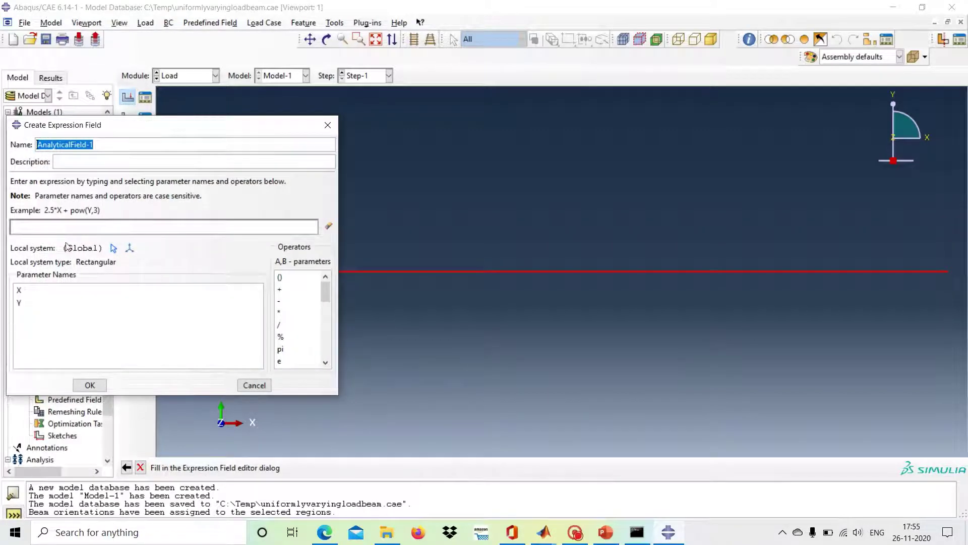
click(13, 226)
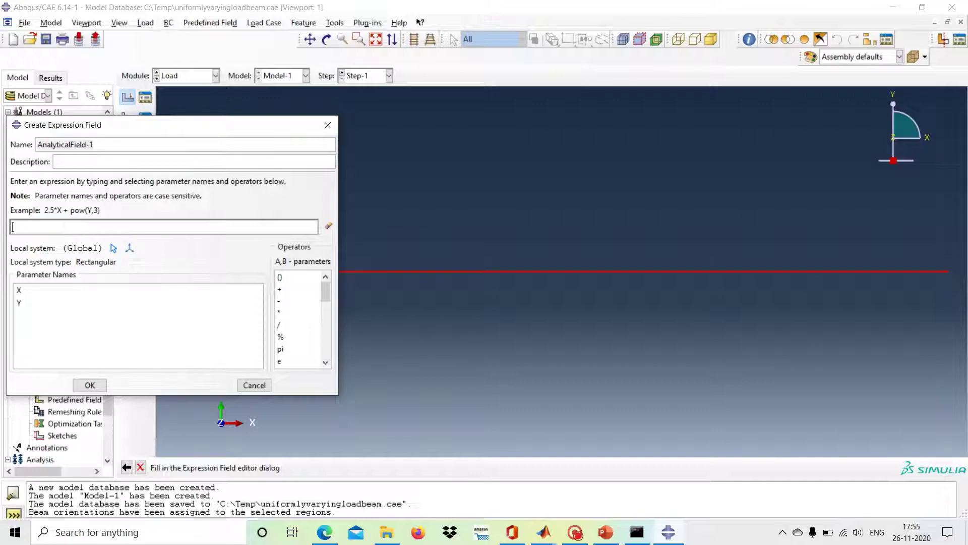
text(1-)
double_click(19, 290)
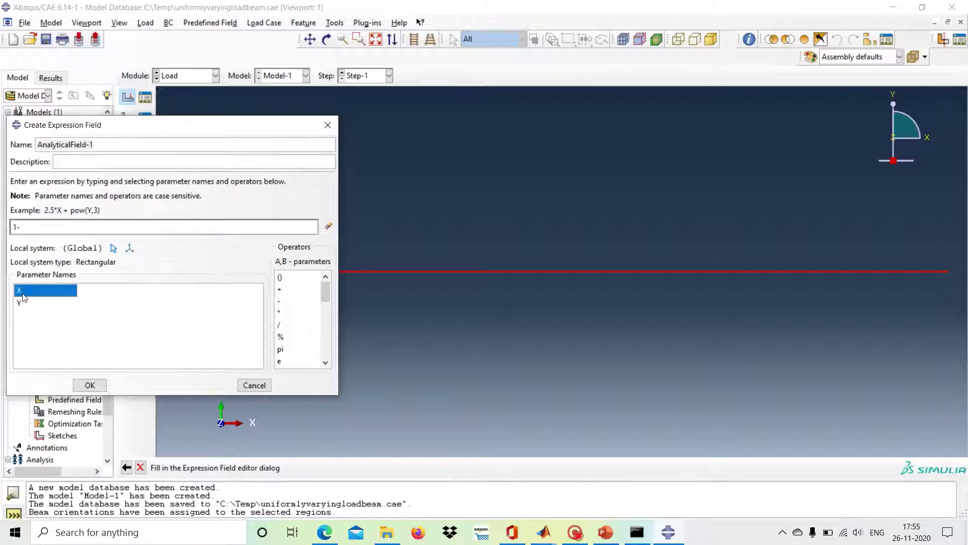
text(/)
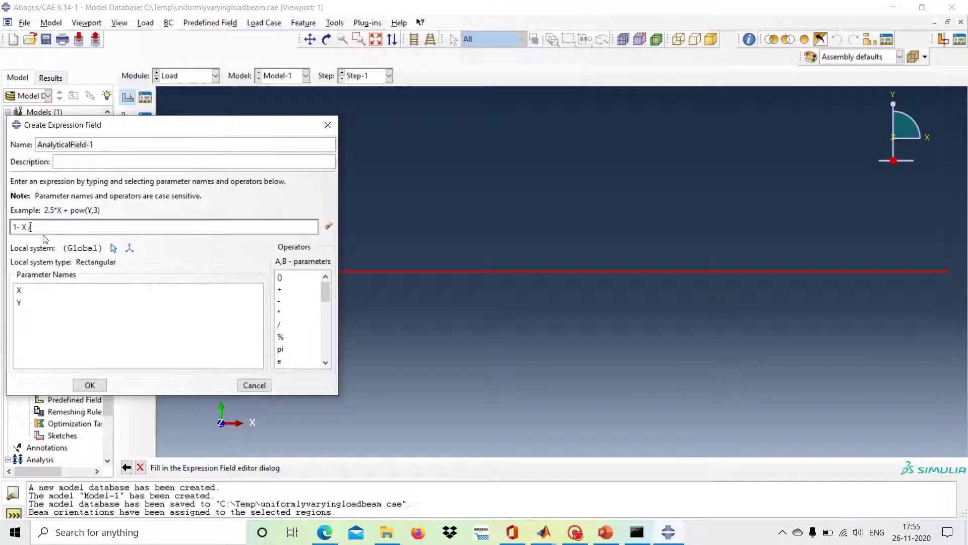
text(3)
text(()
click(36, 227)
text())
click(89, 385)
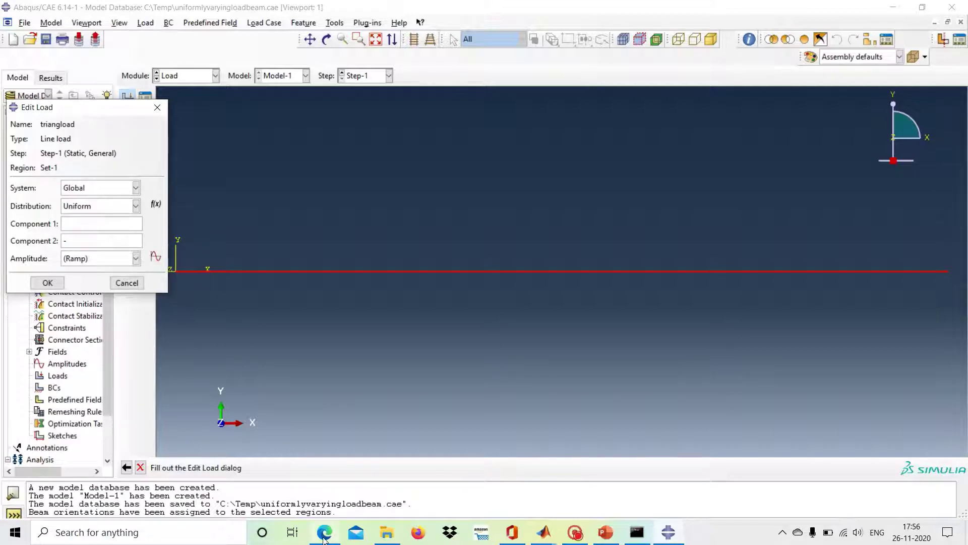
Set Component 2 of triangload to -2e4 with the AnalyticalField-1 distribution, and finish the load definition
mouse_move(324, 539)
mouse_move(324, 503)
click(65, 241)
text(-2e4)
click(136, 206)
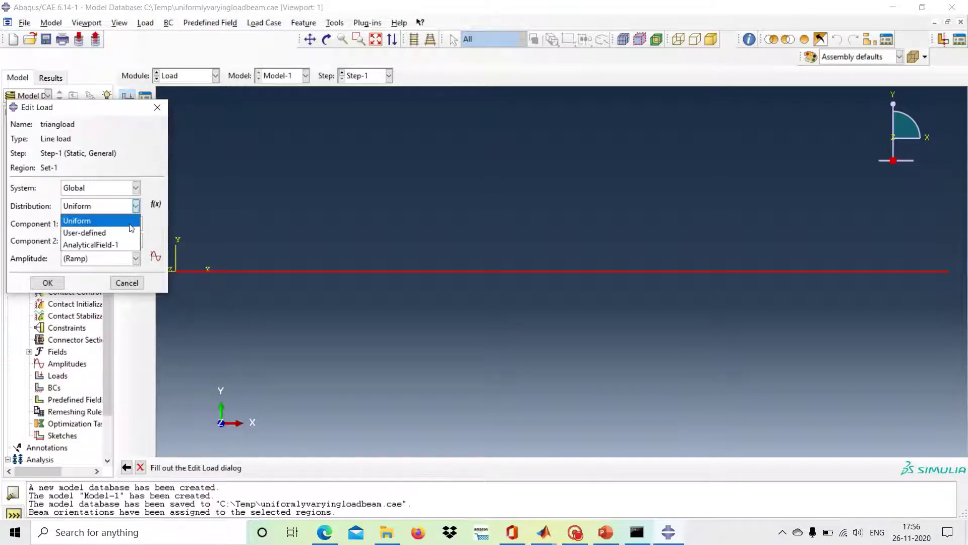
click(126, 246)
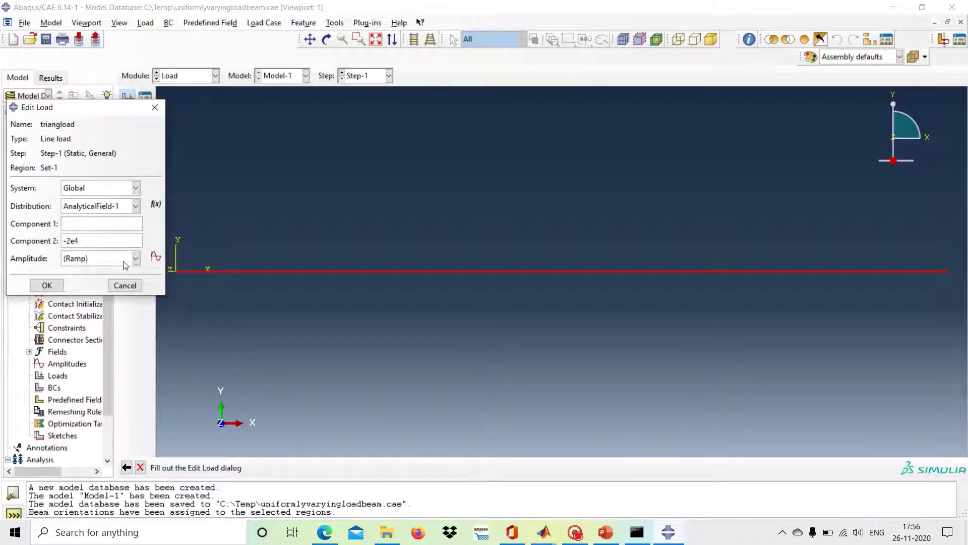
click(47, 286)
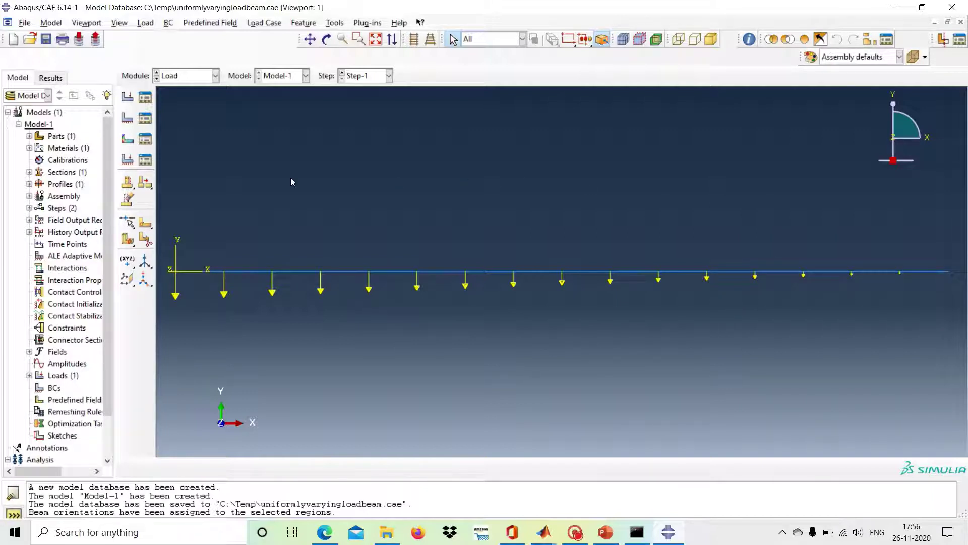
Create a mechanical concentrated force named concforce in Step-1 at the beam's right end point, storing the region as Set-2
click(125, 98)
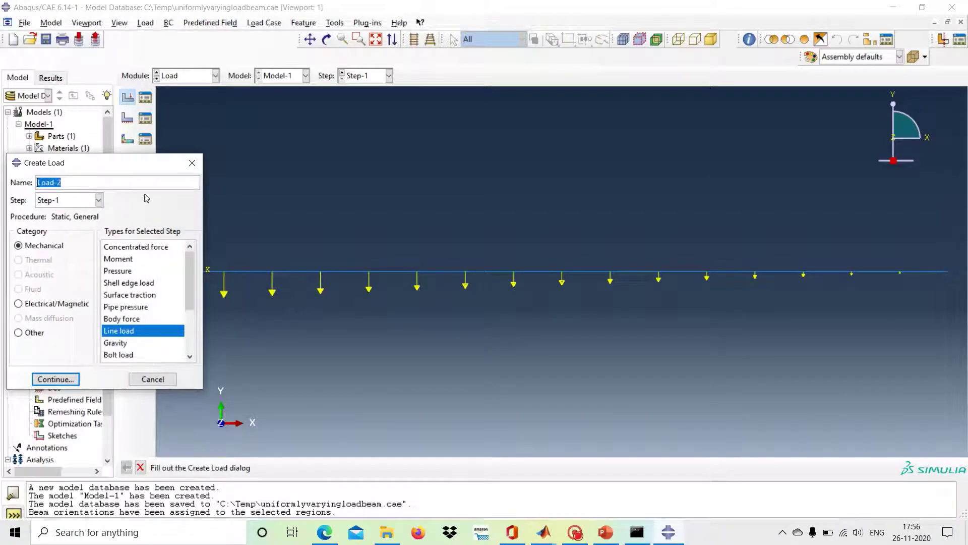
text(concforce)
click(135, 246)
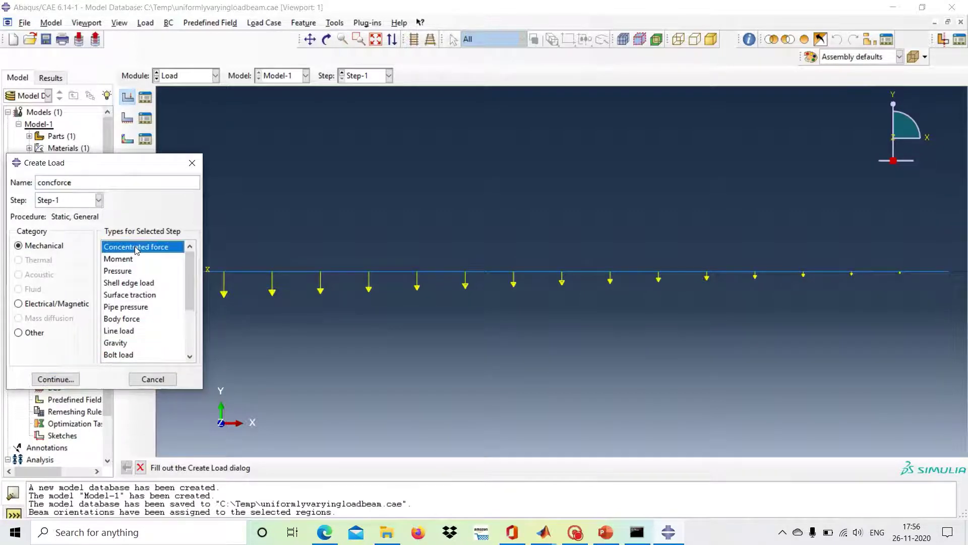
click(70, 379)
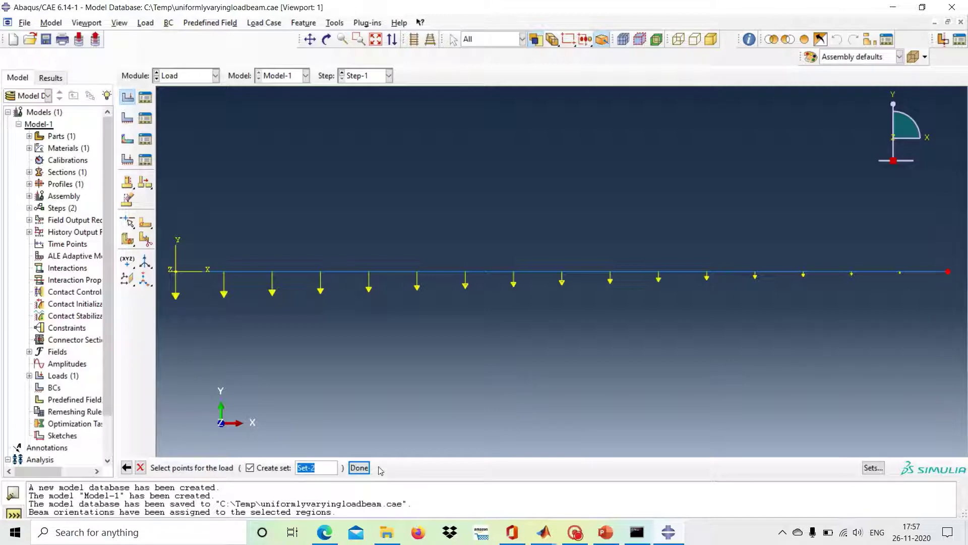
click(359, 468)
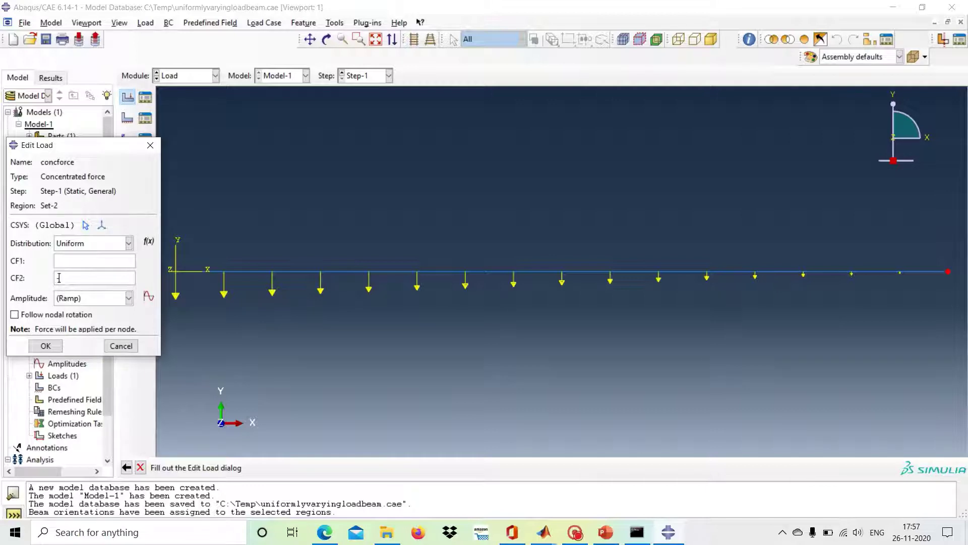
Set CF2 of concforce to -5e4 with Follow nodal rotation enabled, and finish the load definition
mouse_move(322, 535)
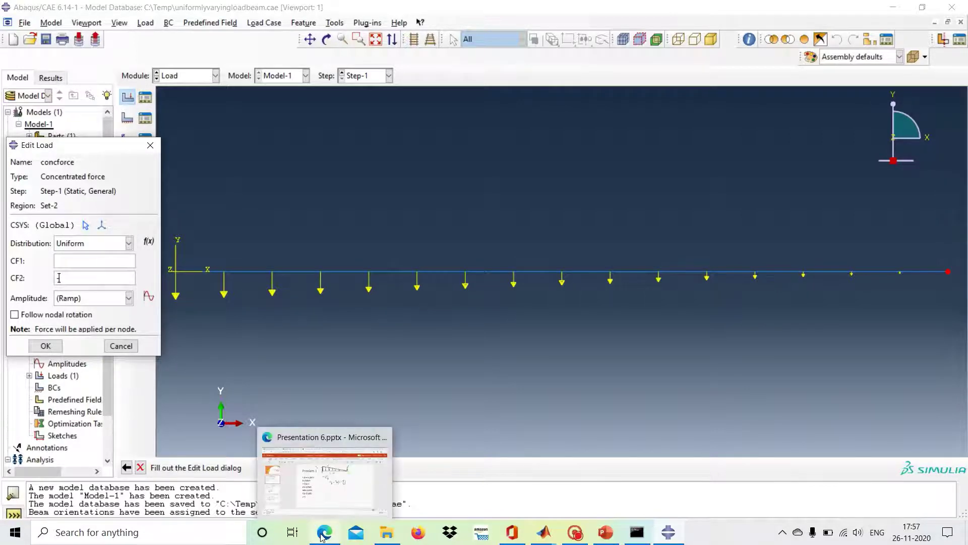
mouse_move(326, 473)
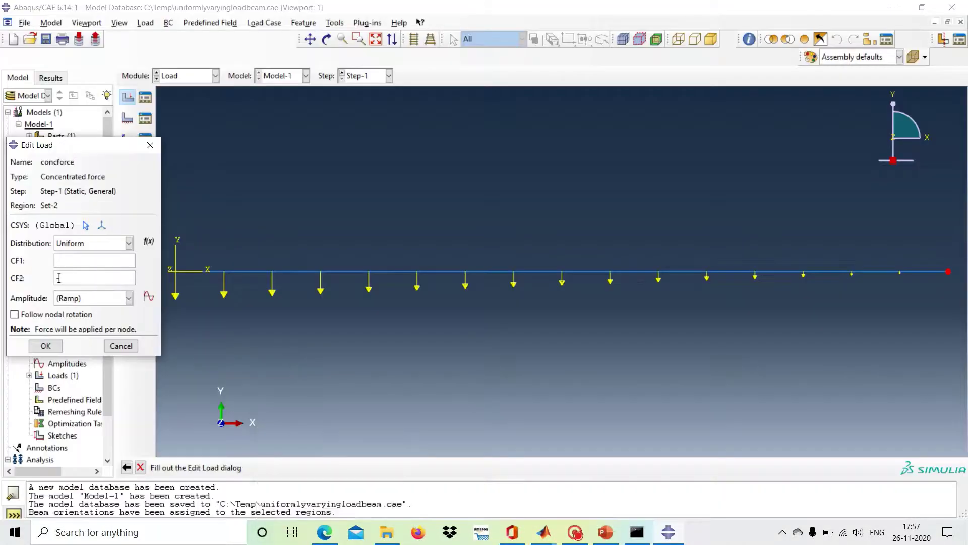
text(5e4)
click(14, 315)
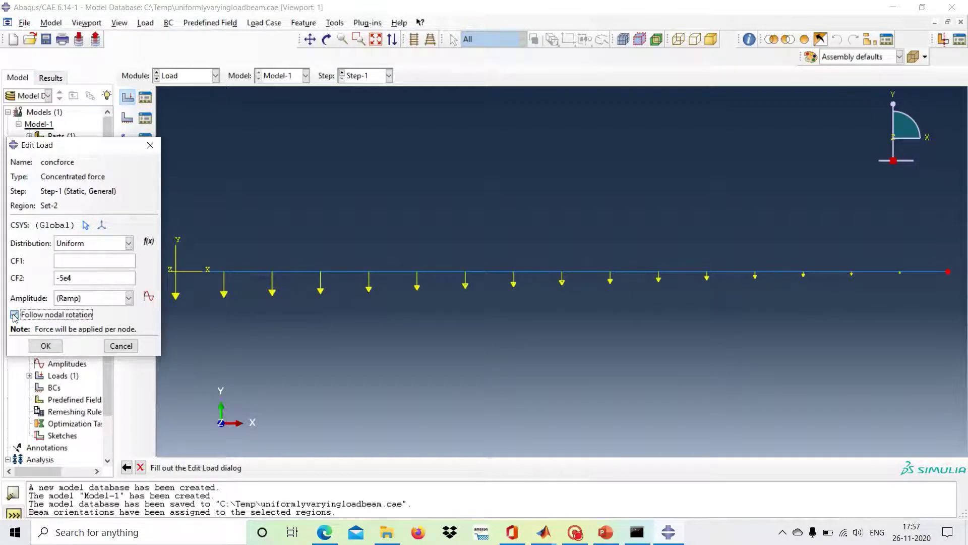
click(45, 346)
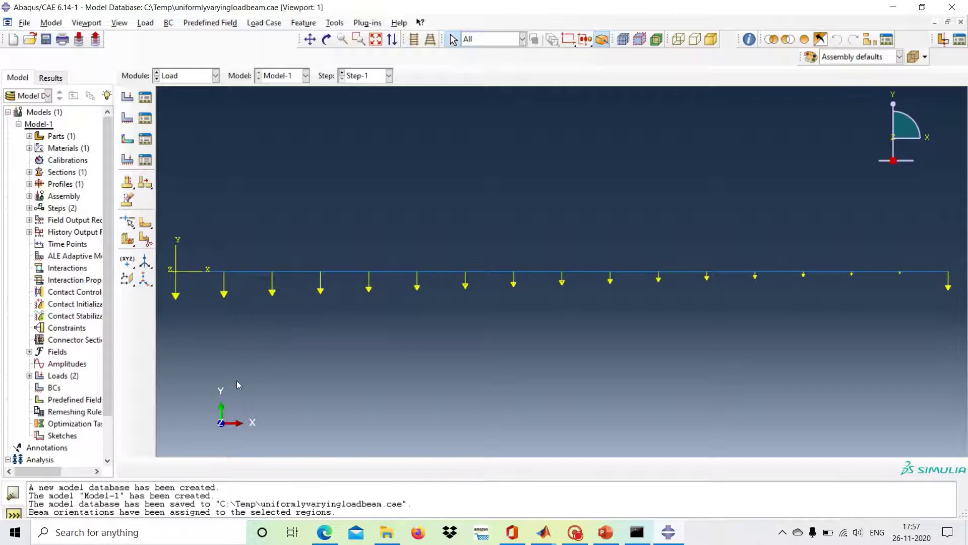
Create a mechanical moment load named concmoment in Step-1 at the beam's right end point, storing the region as Set-3
click(128, 97)
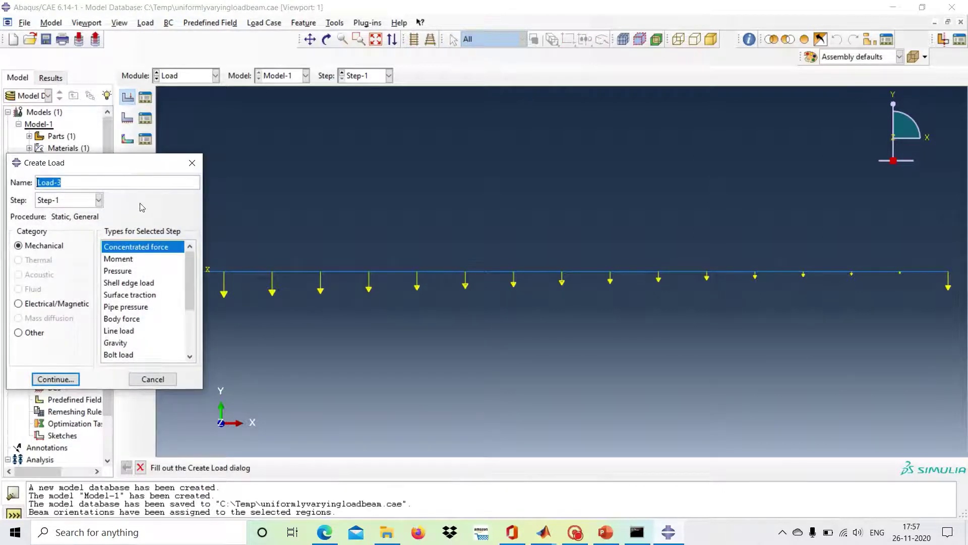
text(concmoment)
click(117, 259)
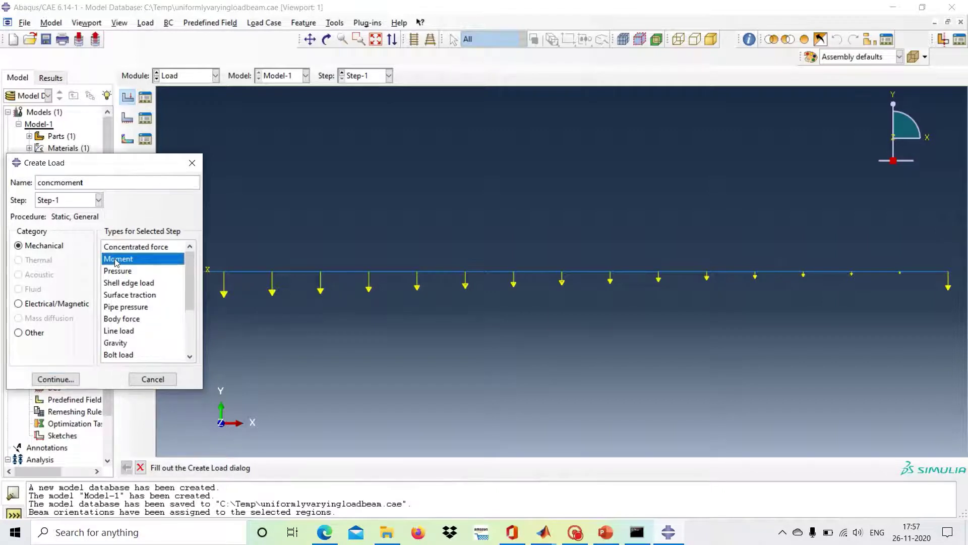
click(57, 380)
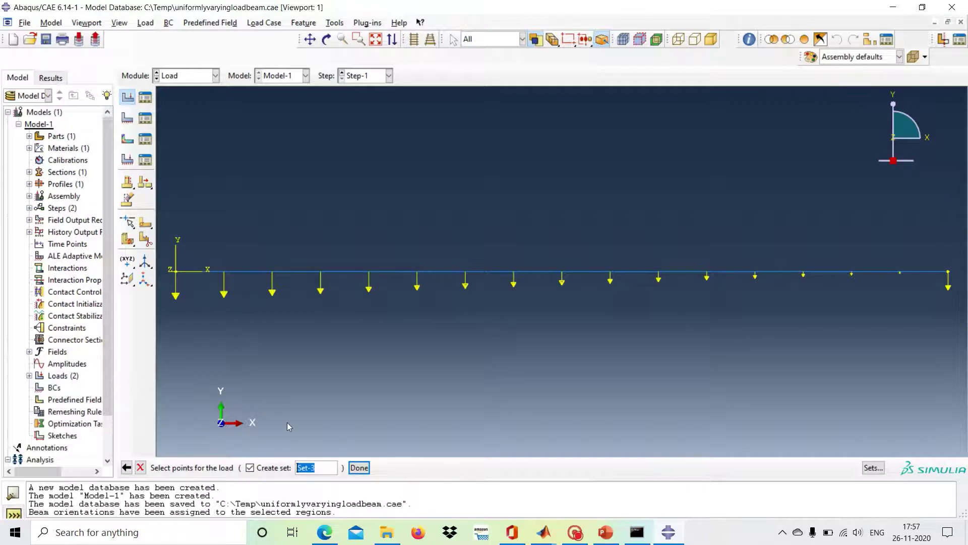
click(948, 272)
click(359, 468)
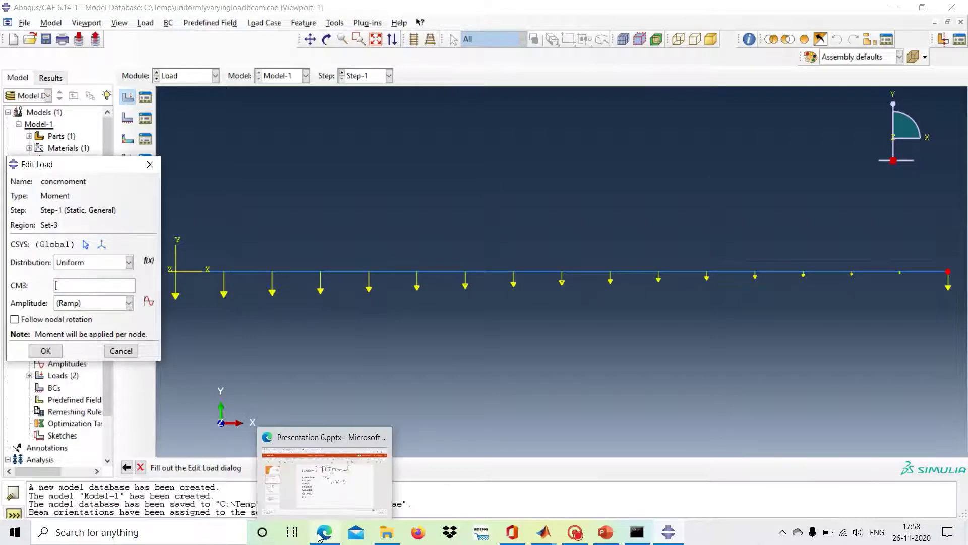
Set CM3 of concmoment to -15000 with Follow nodal rotation enabled, and finish the load definition
mouse_move(323, 493)
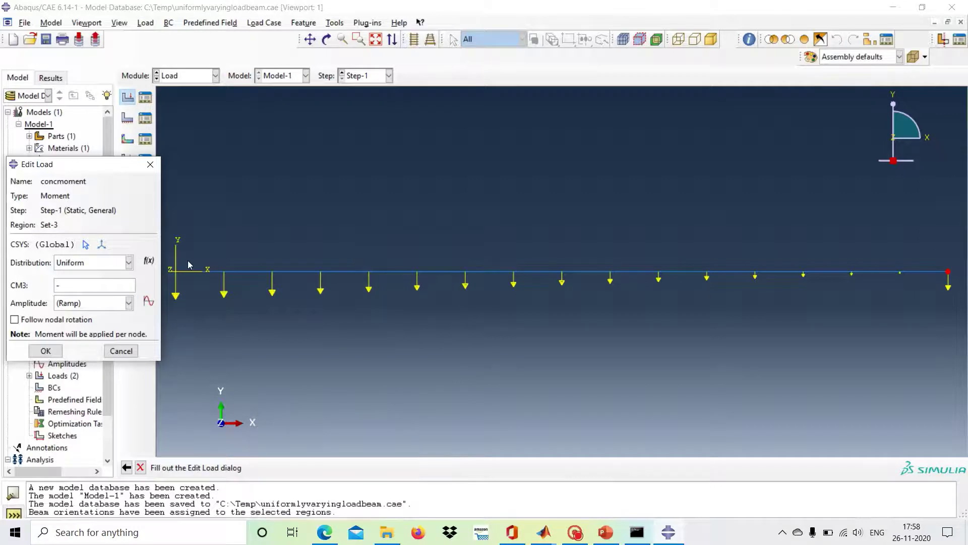
text(-15000)
click(14, 320)
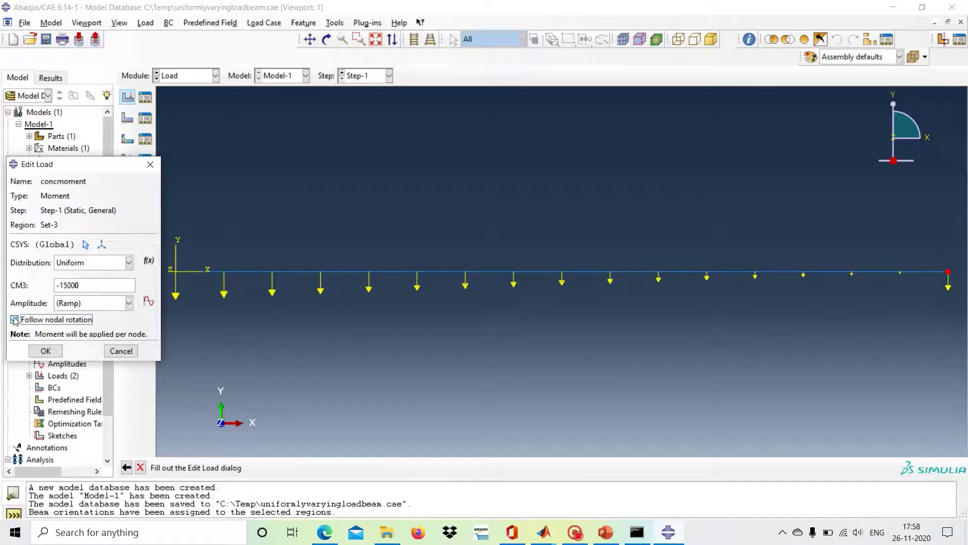
click(45, 351)
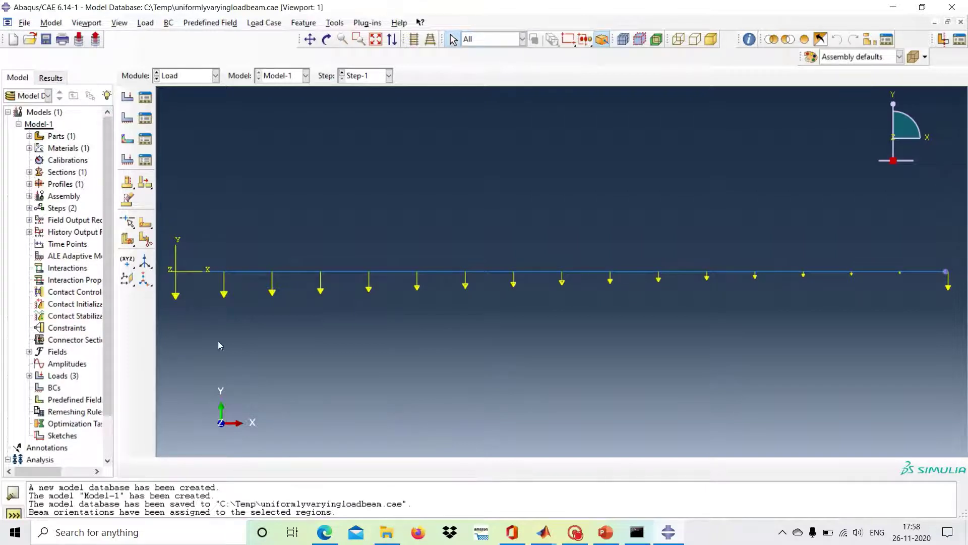
Create a Displacement/Rotation boundary condition named leftend in Step-1 at the beam's left end point, storing the region as Set-4
click(128, 121)
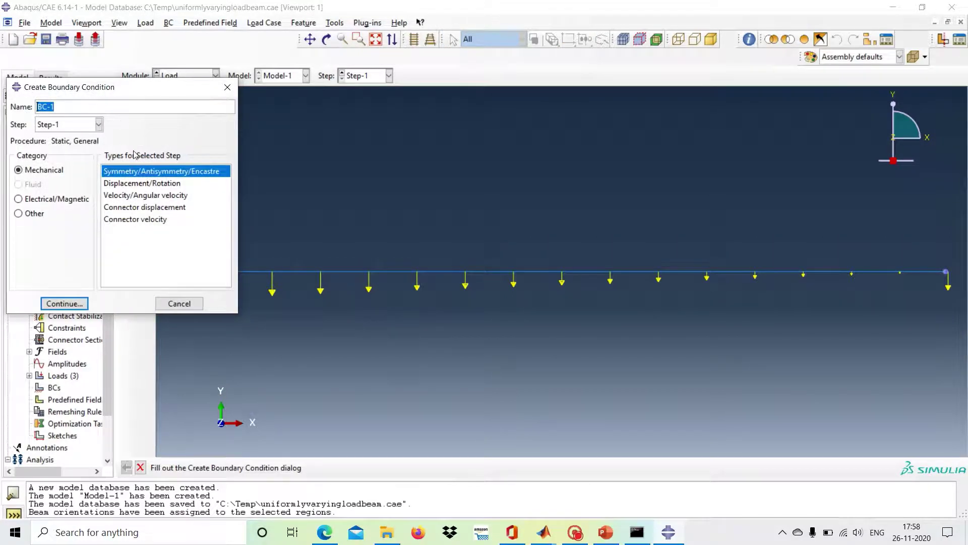
text(leftend)
click(144, 184)
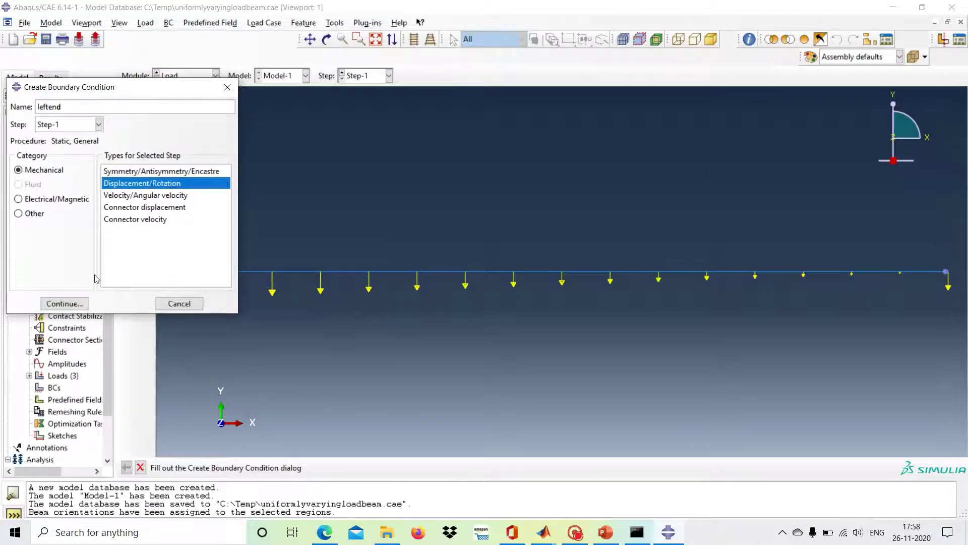
click(62, 304)
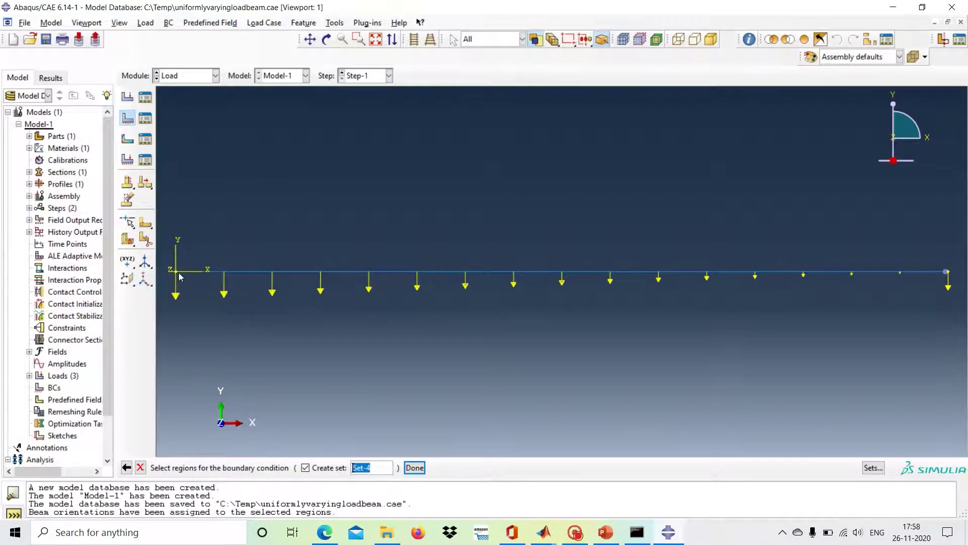
click(175, 272)
click(414, 468)
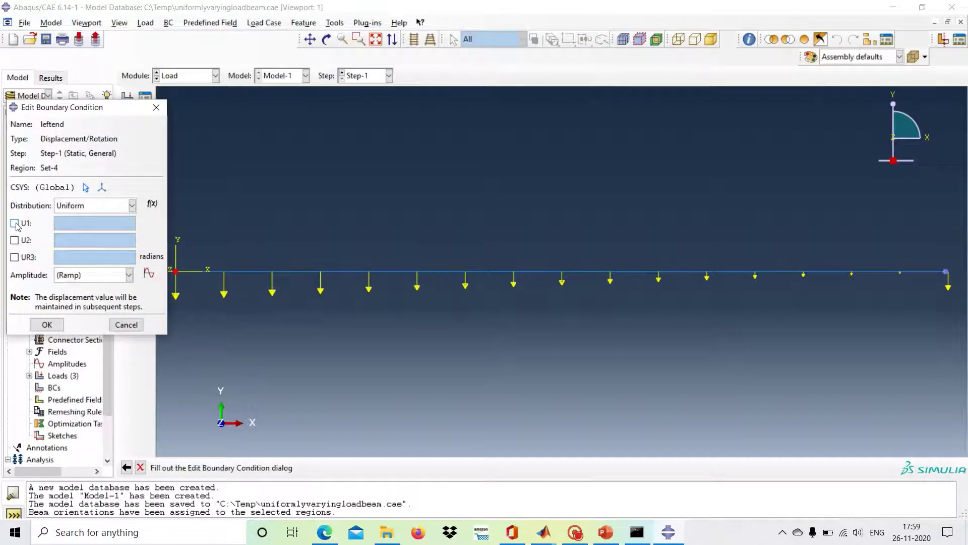
Constrain U1, U2 and UR3 of leftend to 0 and finish the boundary condition
mouse_move(325, 532)
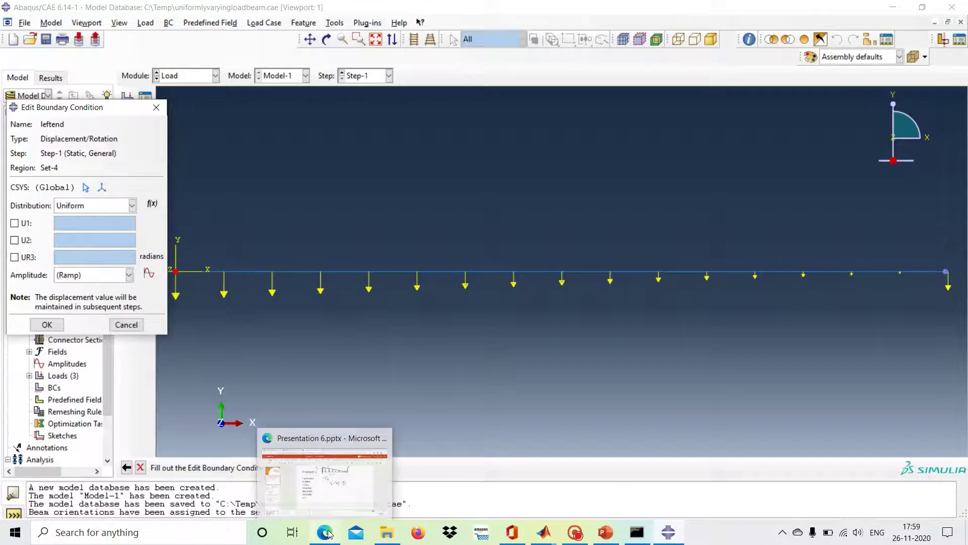
mouse_move(328, 501)
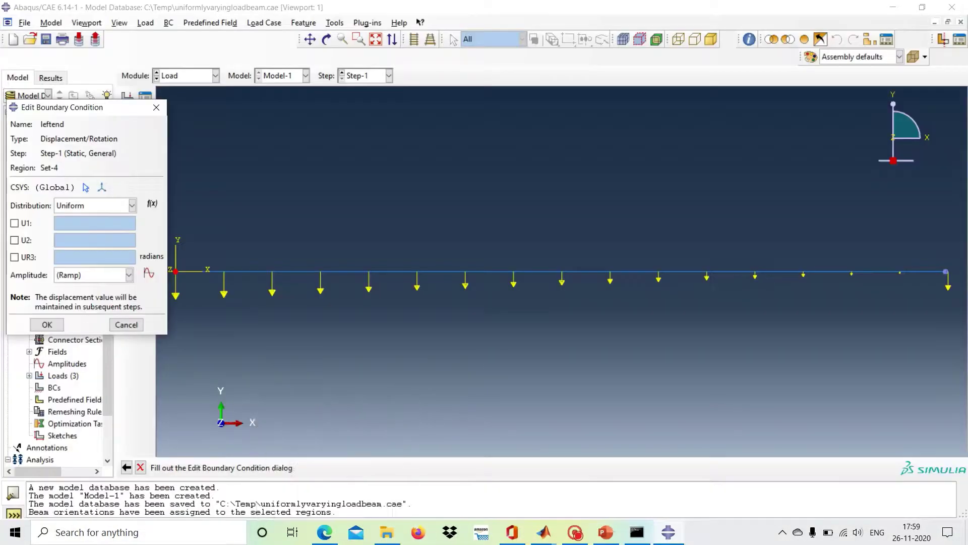
click(14, 223)
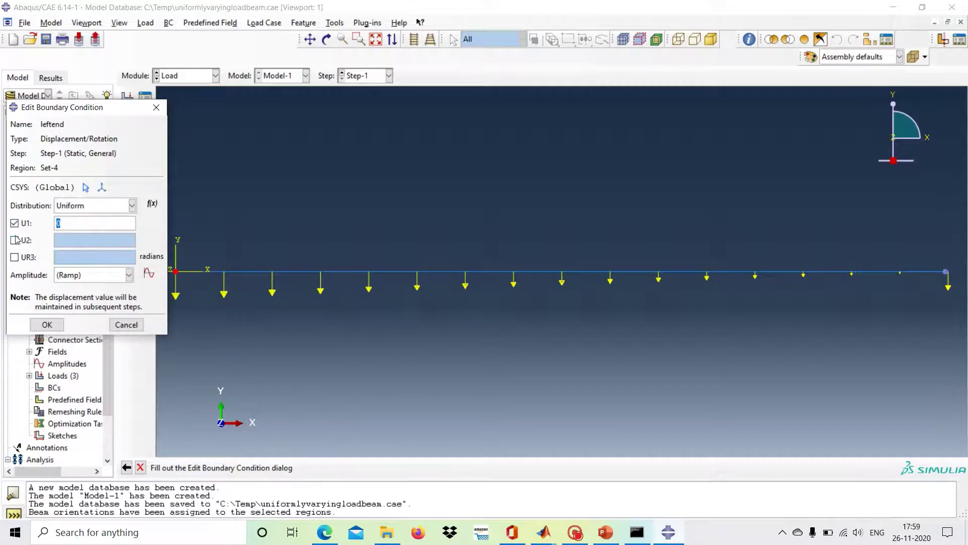
click(14, 240)
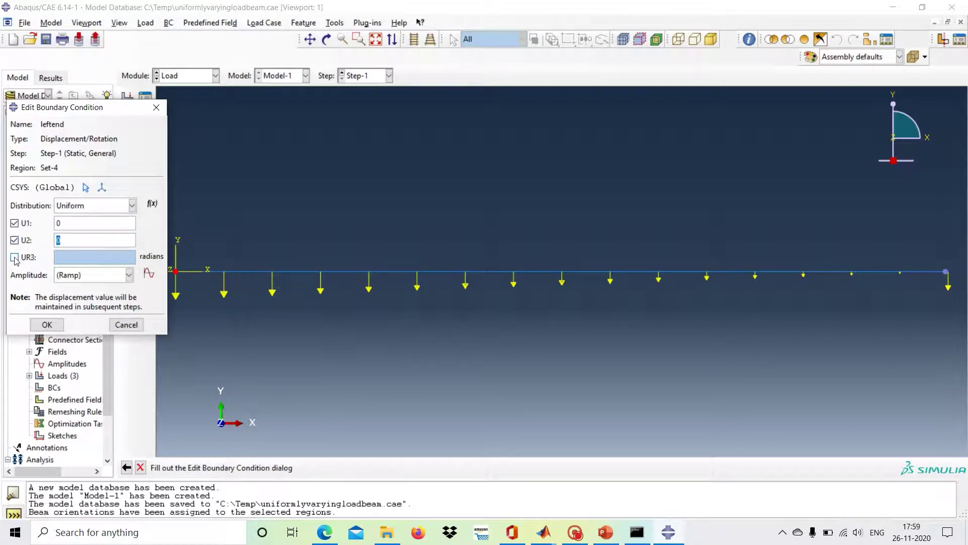
click(14, 258)
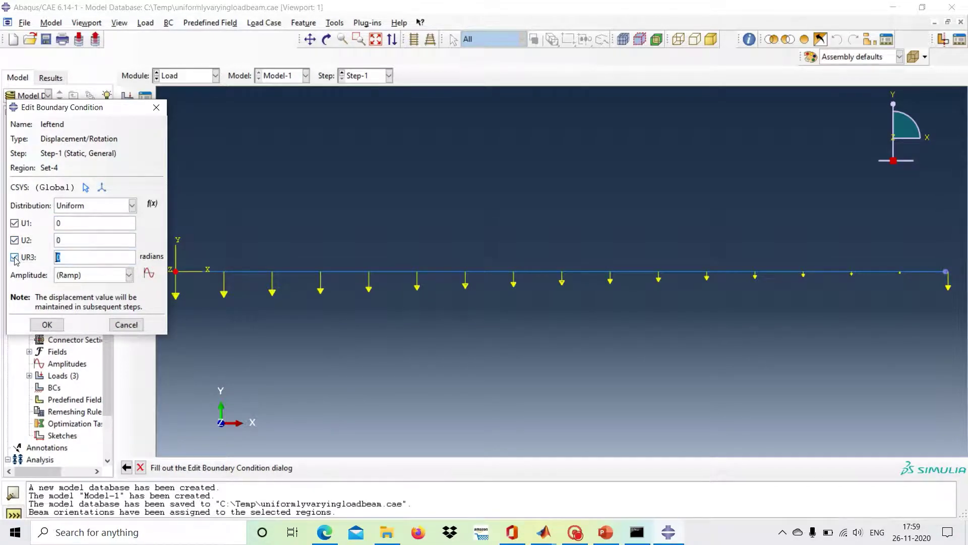
click(55, 326)
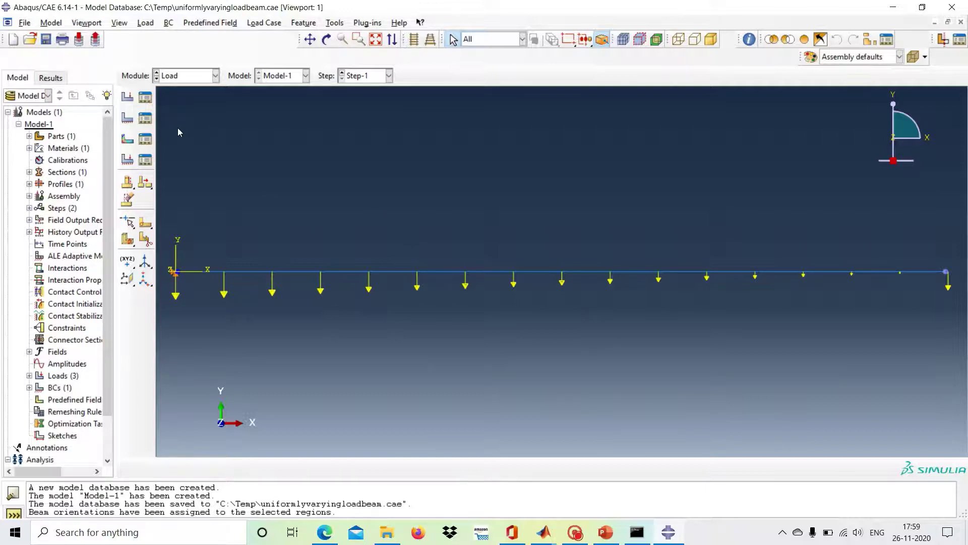
Try to seed the assembly's beam instance in the Mesh module
click(215, 76)
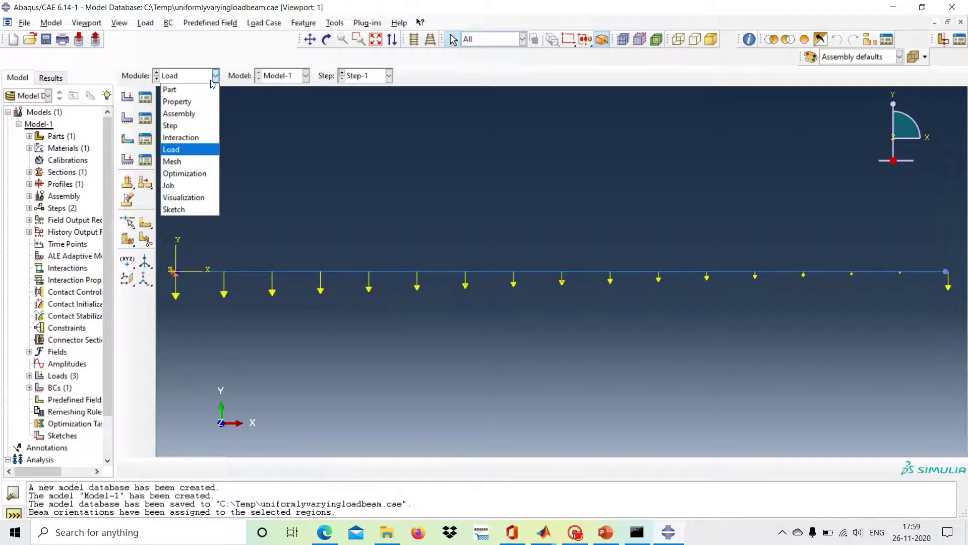
click(199, 161)
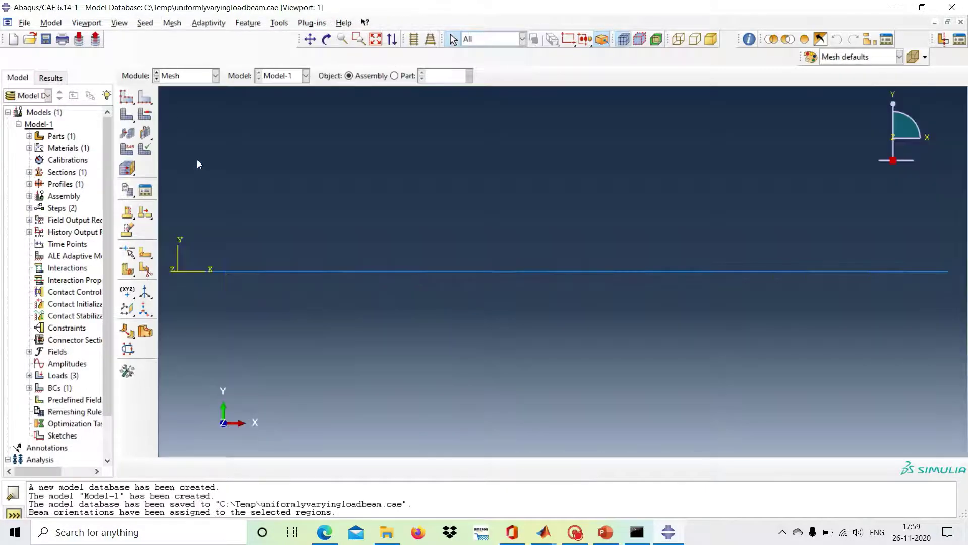
click(126, 98)
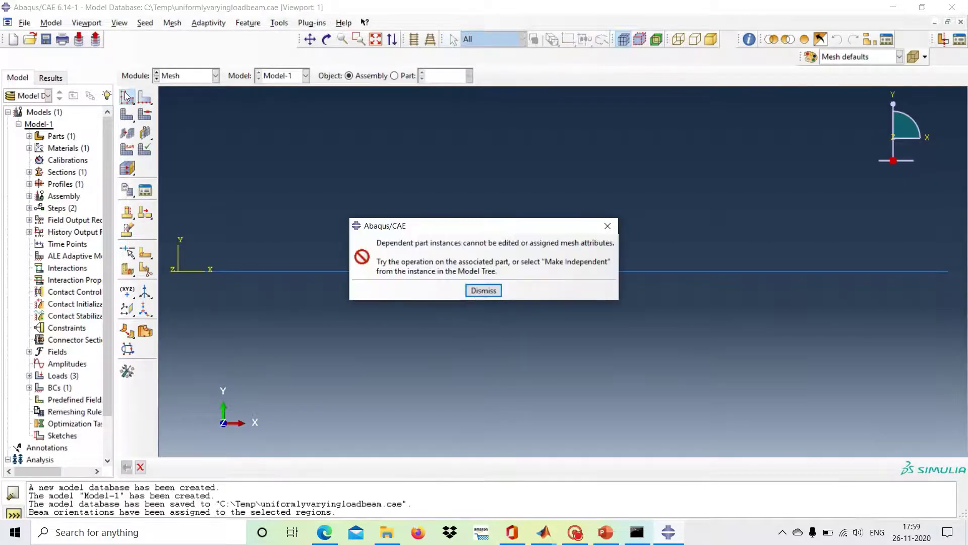
click(483, 290)
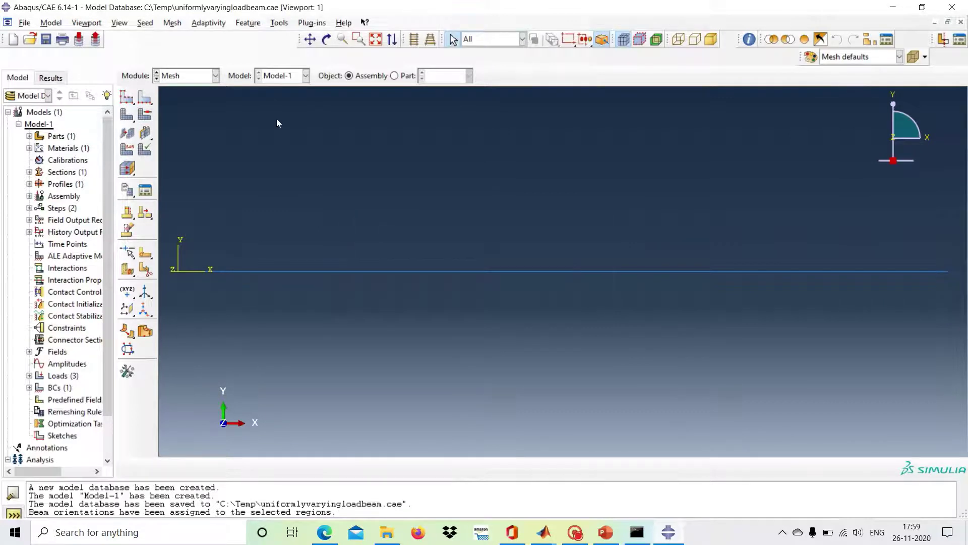
Go through the Part module and back to the Mesh module so that Part-1 is the object for meshing
click(215, 76)
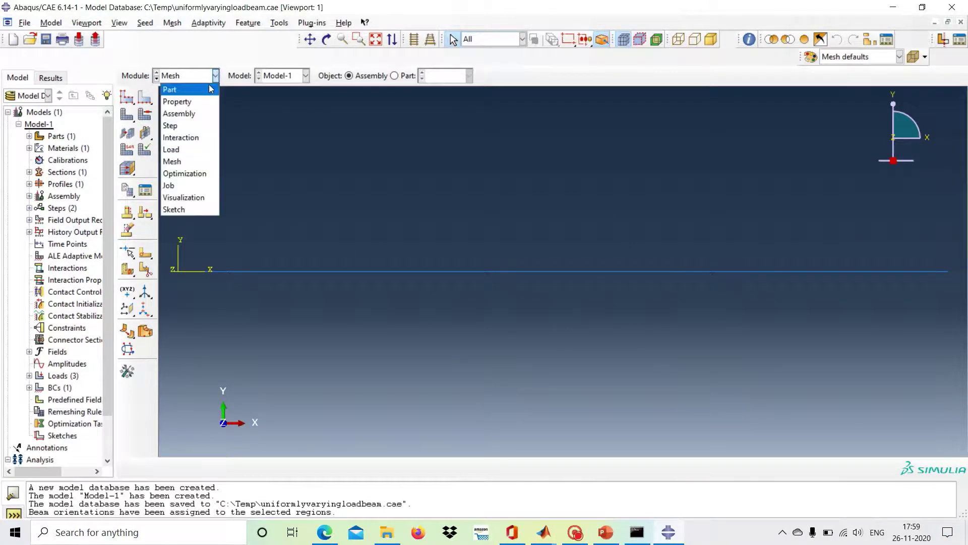
click(211, 91)
click(214, 75)
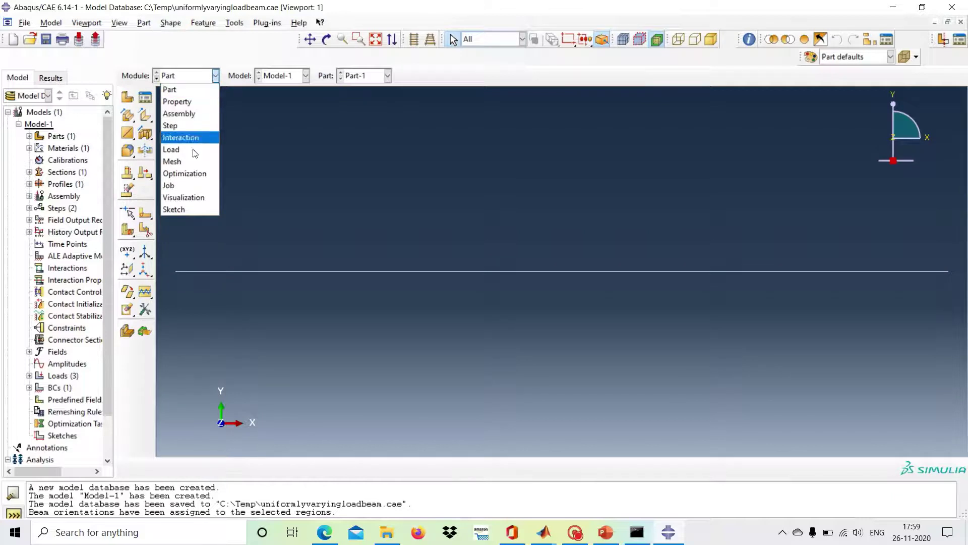
click(190, 161)
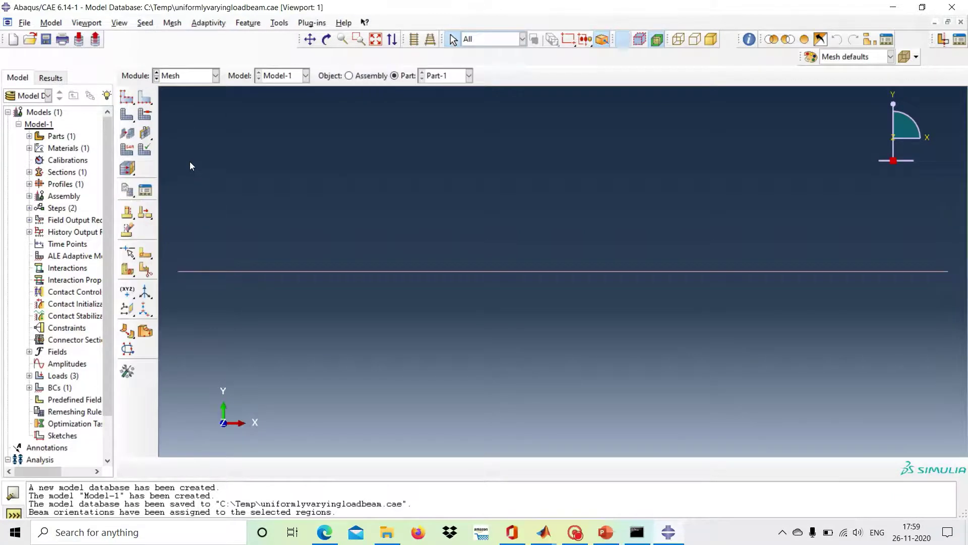
Seed Part-1 with an approximate global size of 0.1 and apply the global seeds
click(129, 99)
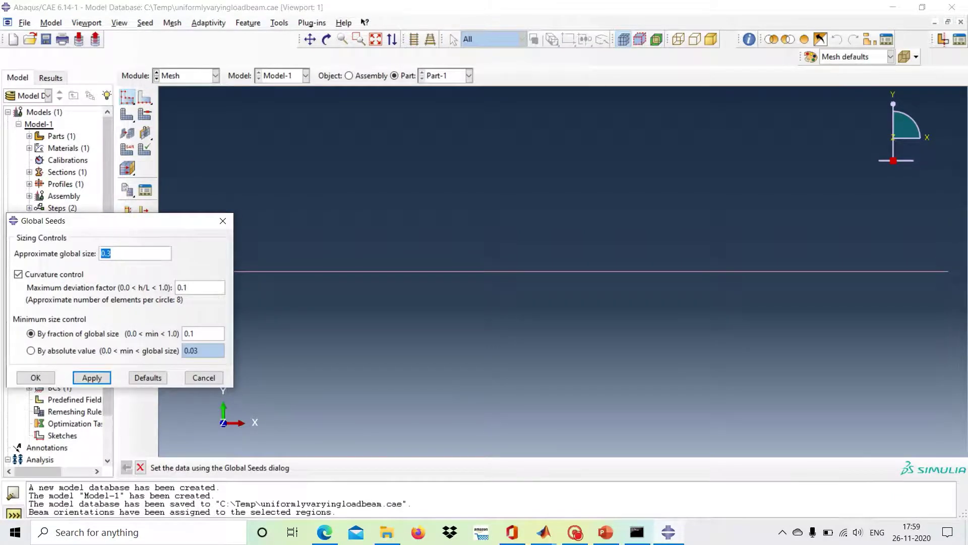
click(107, 254)
key(BackSpace)
key(BackSpace)
text(.1)
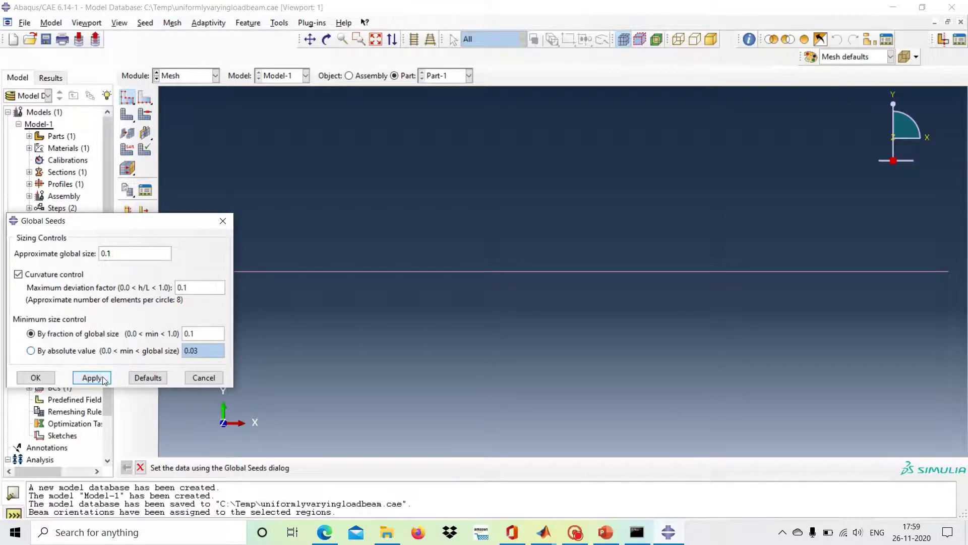
click(86, 382)
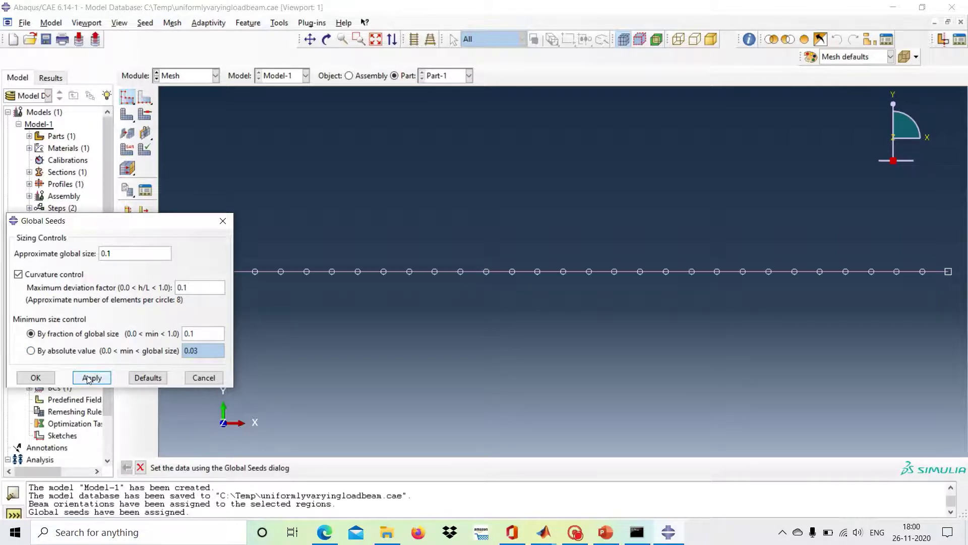
Accept the global seeds and generate the mesh on Part-1
click(33, 379)
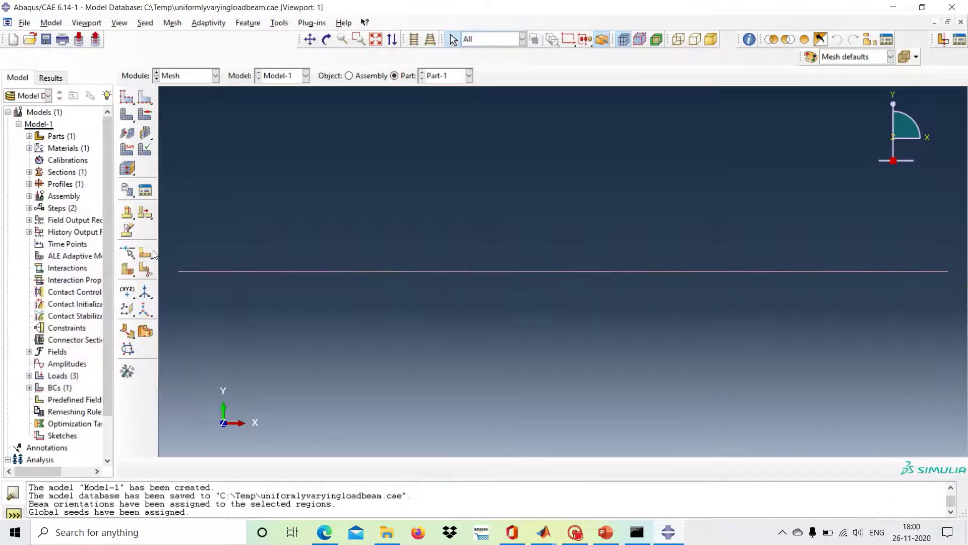
click(126, 116)
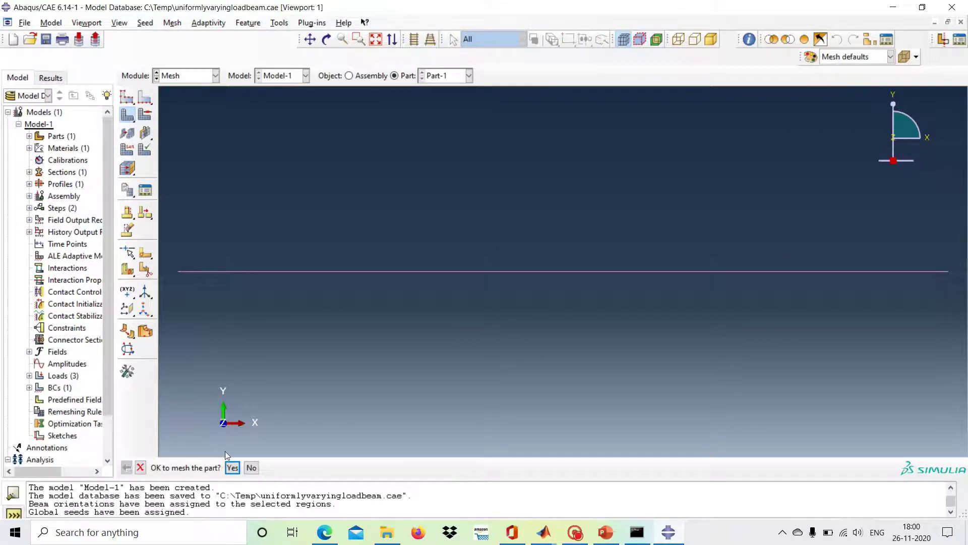
click(231, 468)
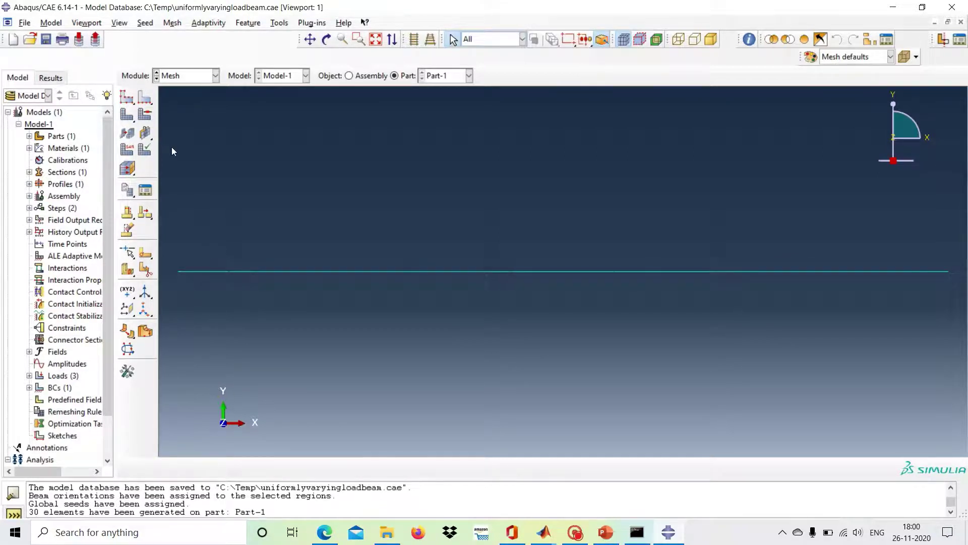
Assign the whole beam a Standard linear Beam element type with cubic formulation (B23)
click(129, 151)
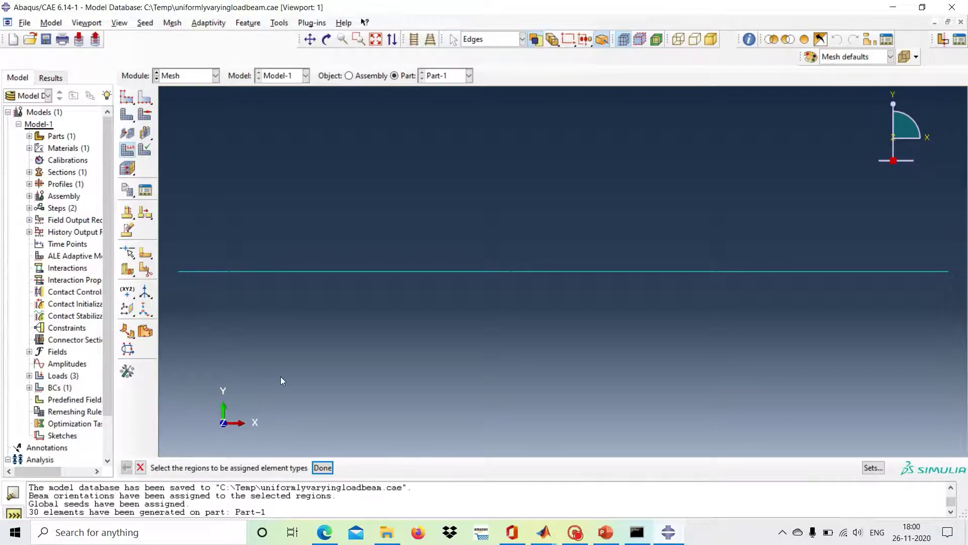
drag(178, 247, 950, 280)
click(322, 467)
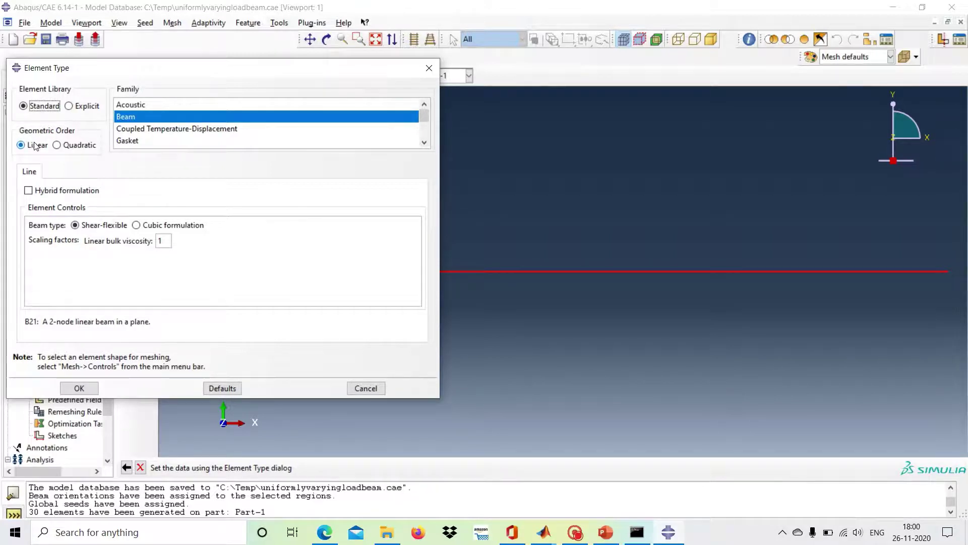
click(137, 225)
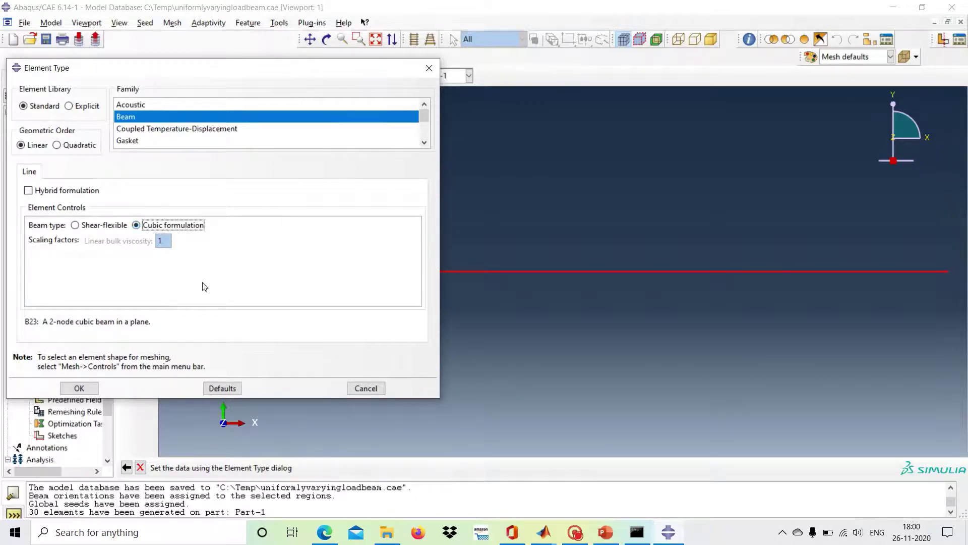
click(80, 389)
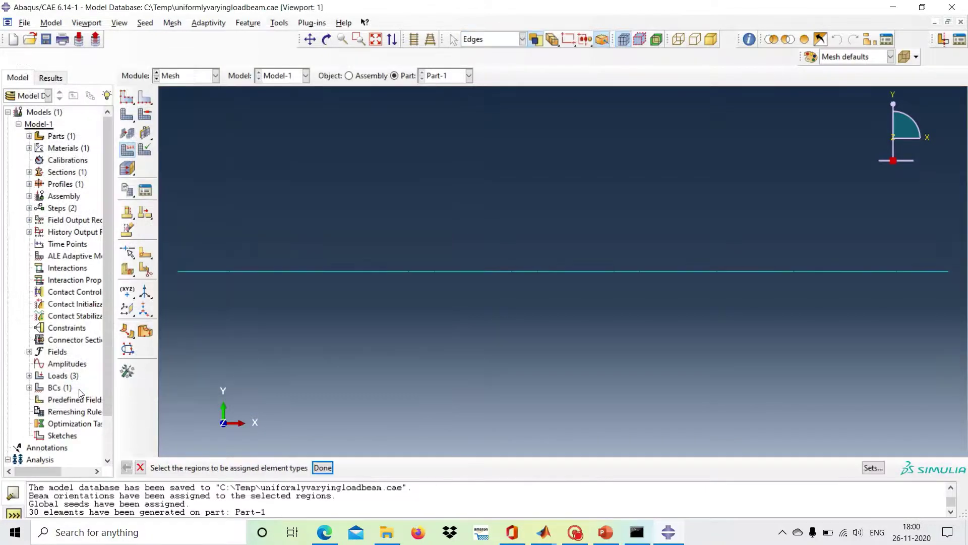
click(322, 467)
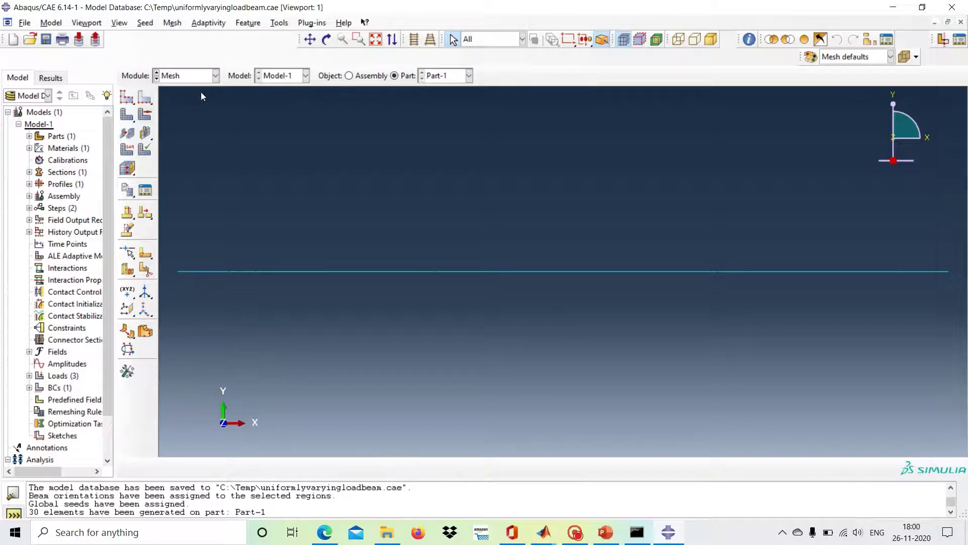
Switch to the Job module and create Job-1 from Model-1 as a full analysis with default settings
click(216, 77)
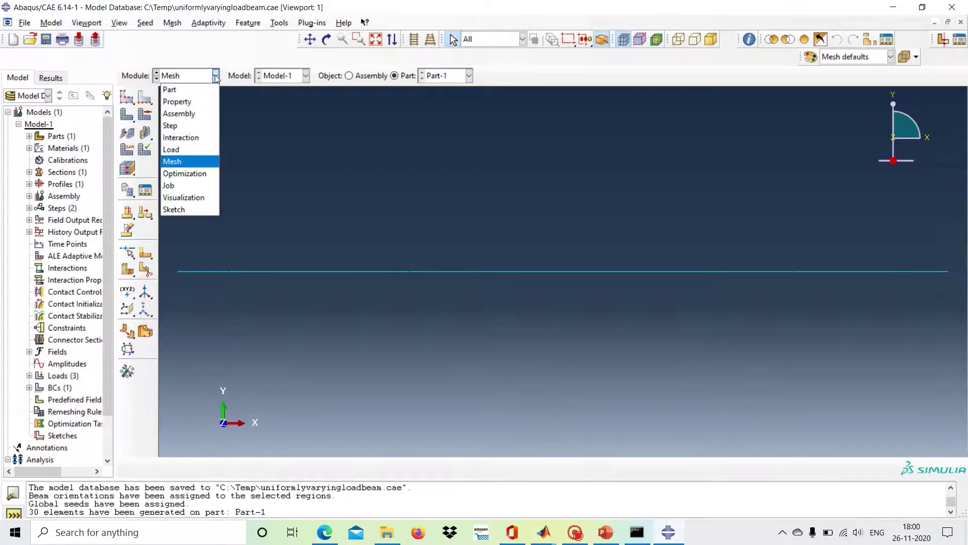
click(197, 186)
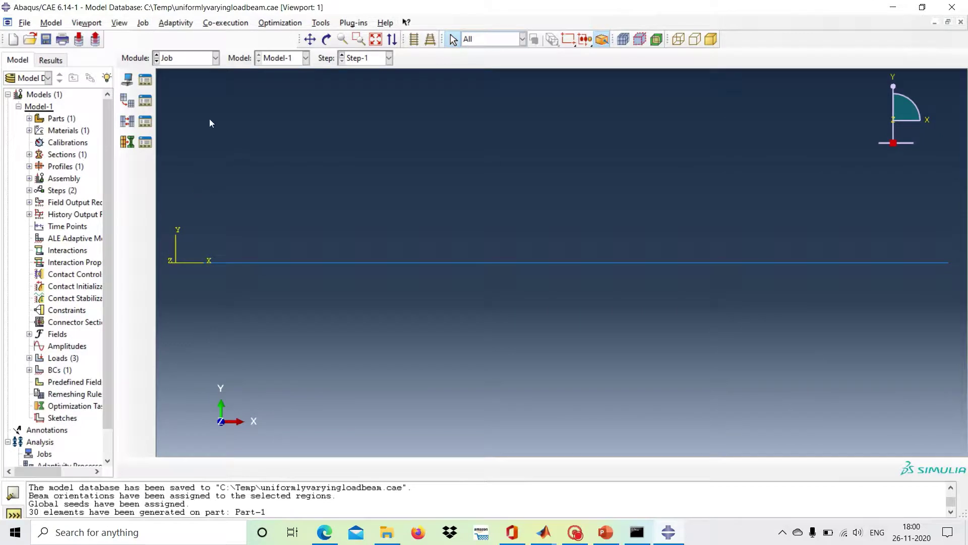
click(128, 79)
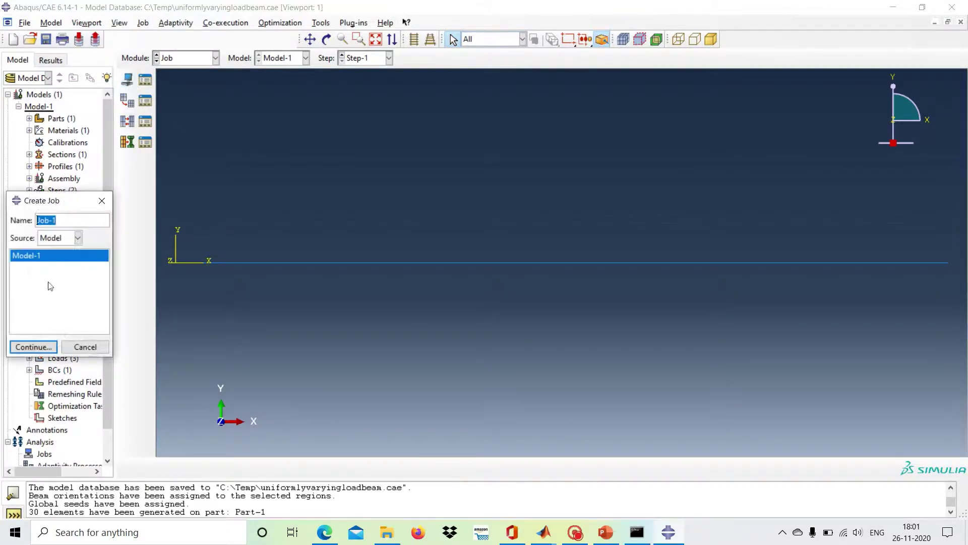
click(33, 347)
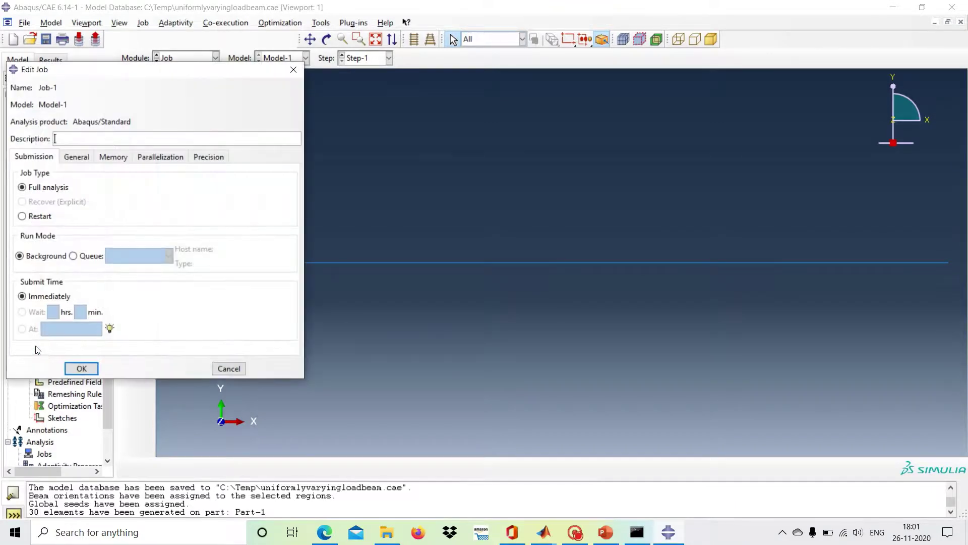
click(80, 369)
Write the input file for Job-1 and run a data check on it, allowing existing job files to be overwritten
click(145, 82)
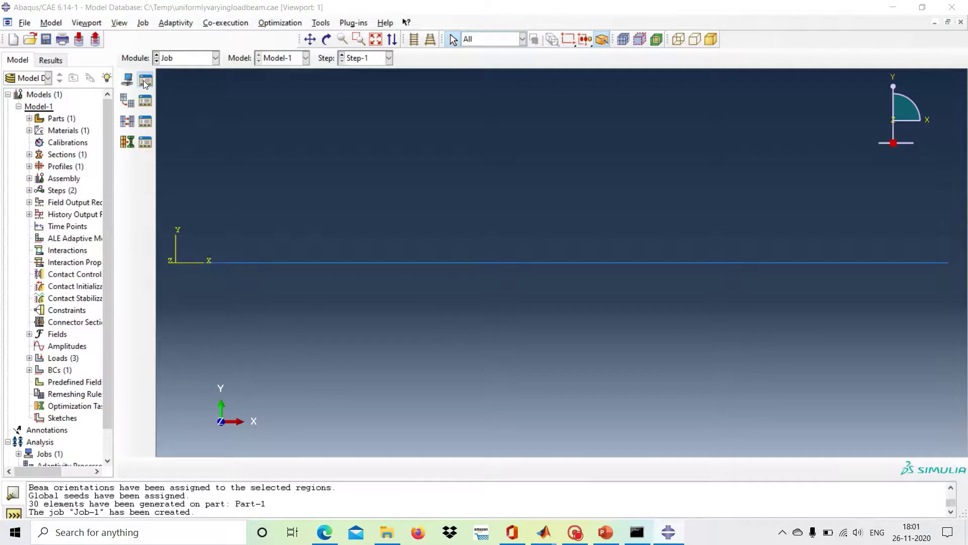
click(599, 300)
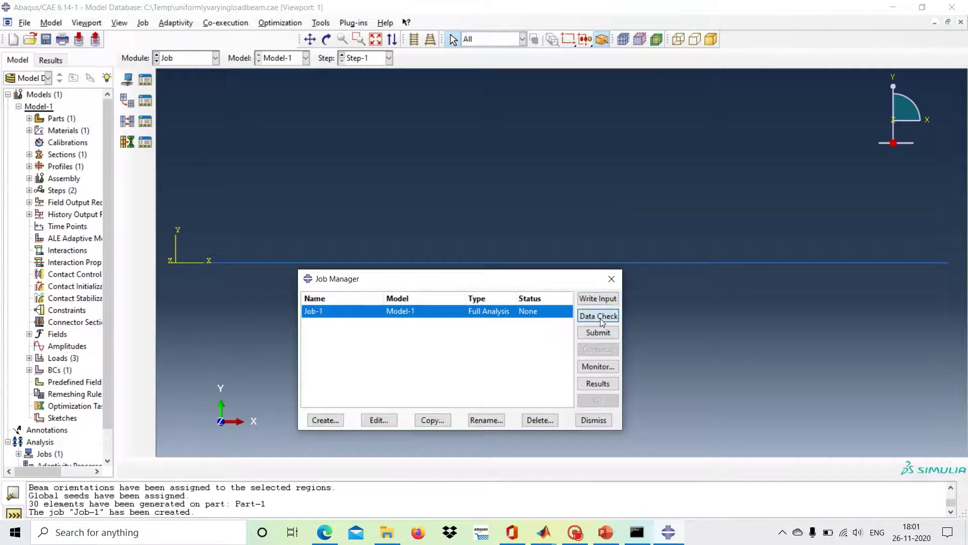
click(46, 225)
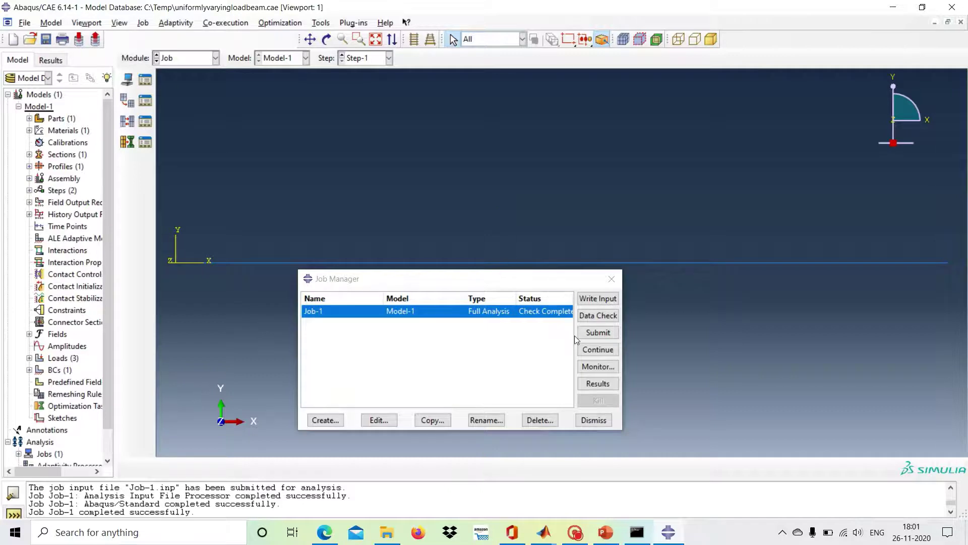
Submit Job-1 for analysis, overwriting its existing files, and open its results once it has run
click(589, 334)
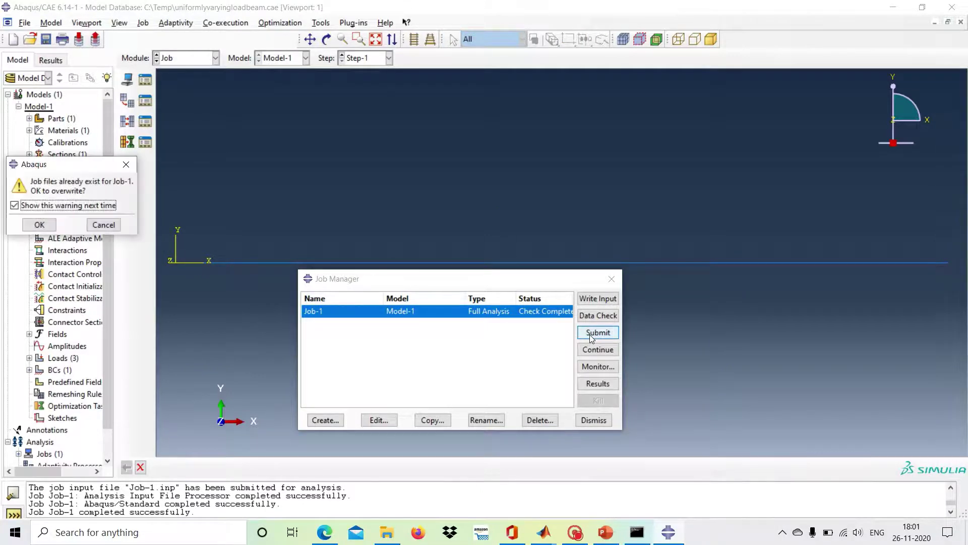
click(39, 225)
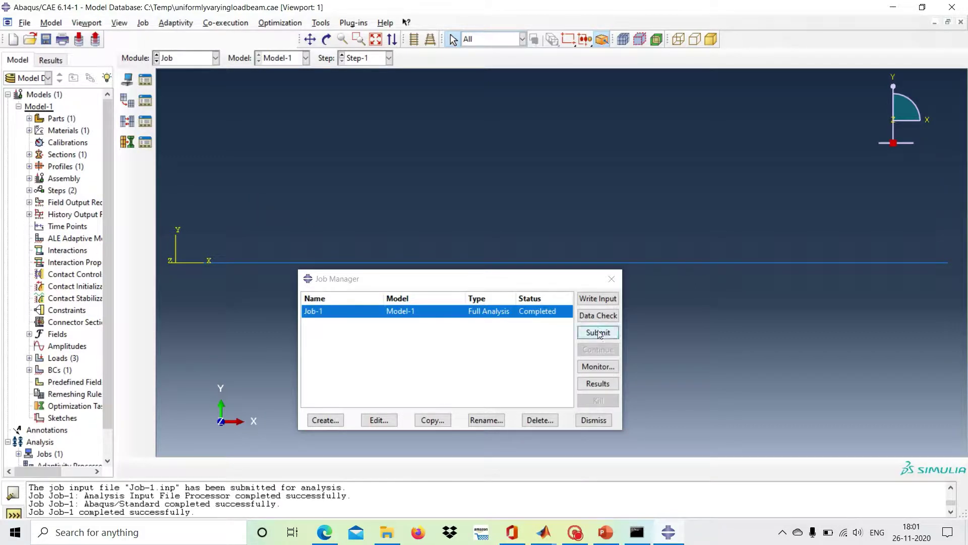
click(595, 386)
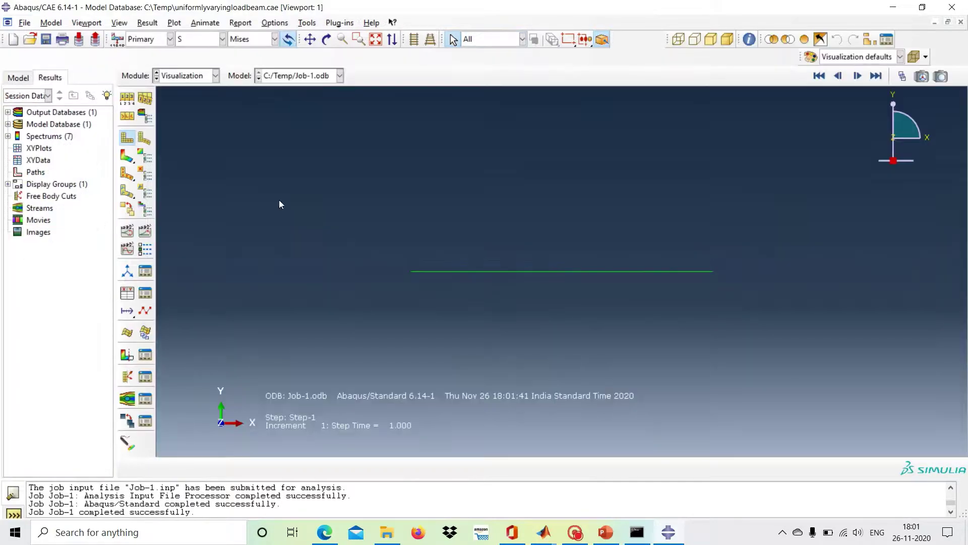
Plot contours on the deformed beam and display the reaction force RT magnitude
click(122, 158)
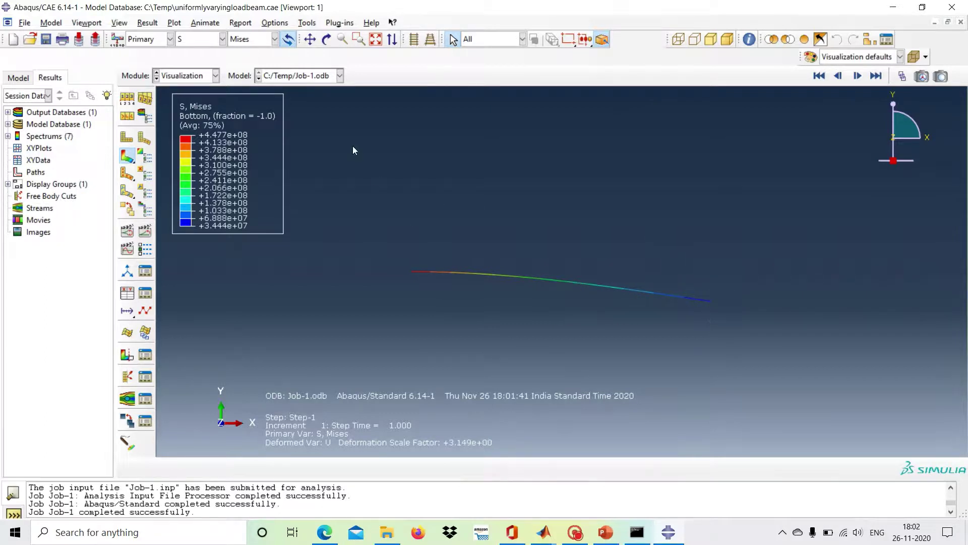
click(223, 39)
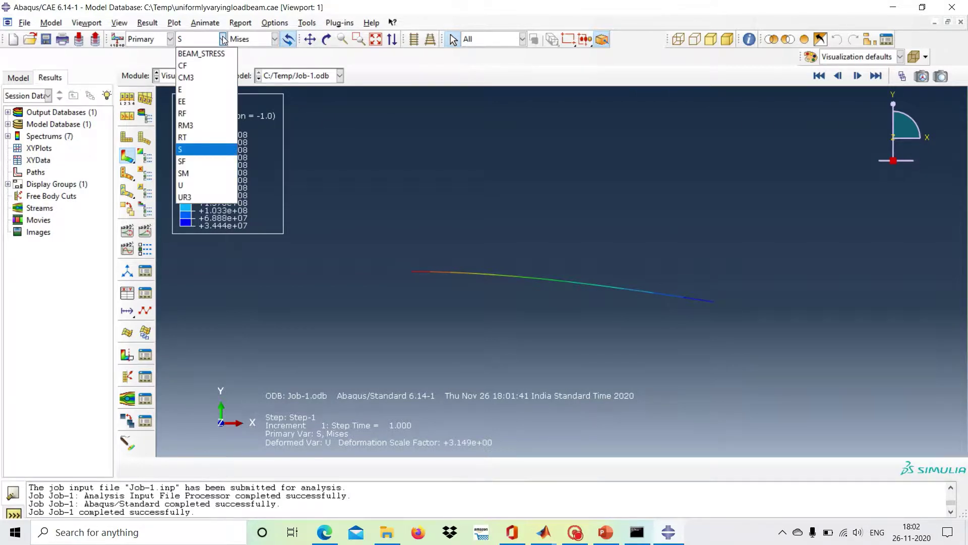
click(204, 137)
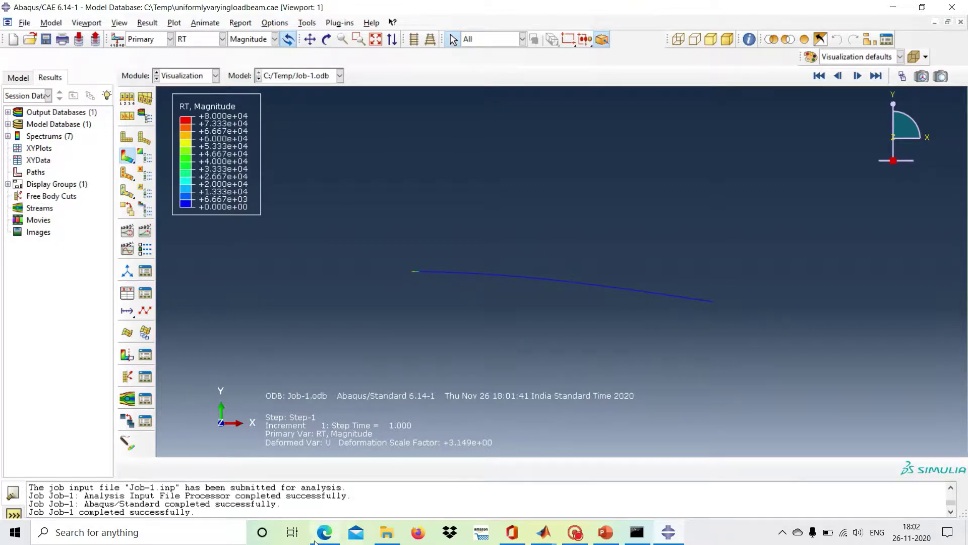
Switch to the PowerPoint presentation, check the hand-calculated reaction force on the Solution.1 slide, and return to Abaqus
click(329, 537)
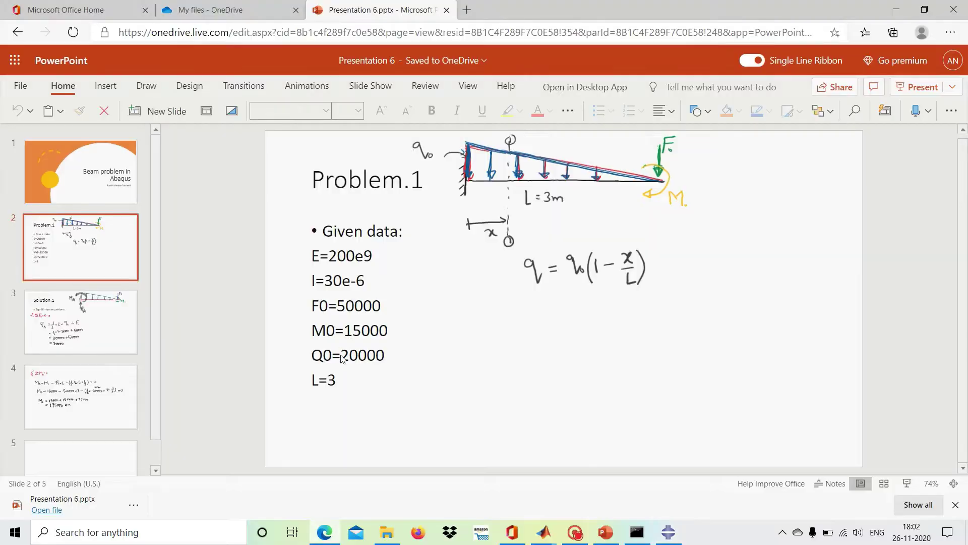
click(94, 316)
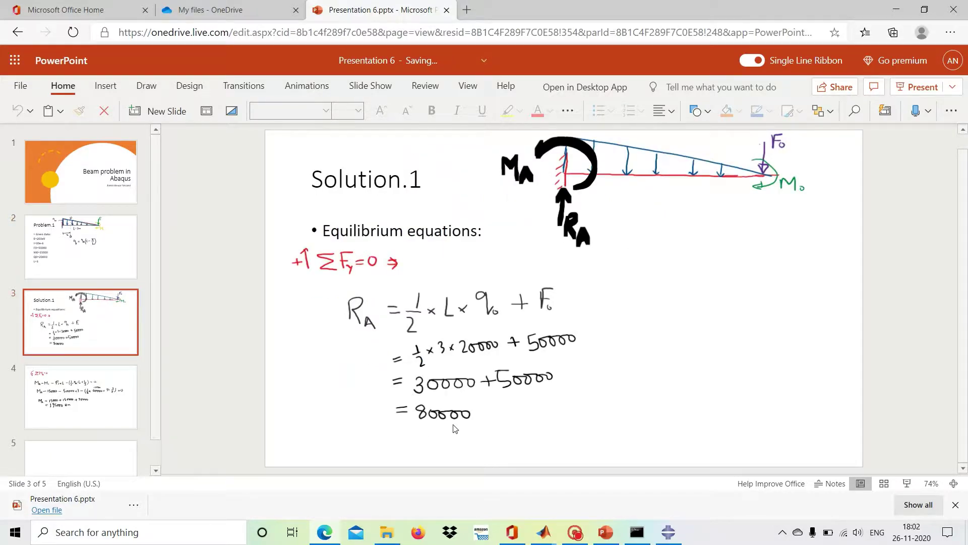
click(669, 535)
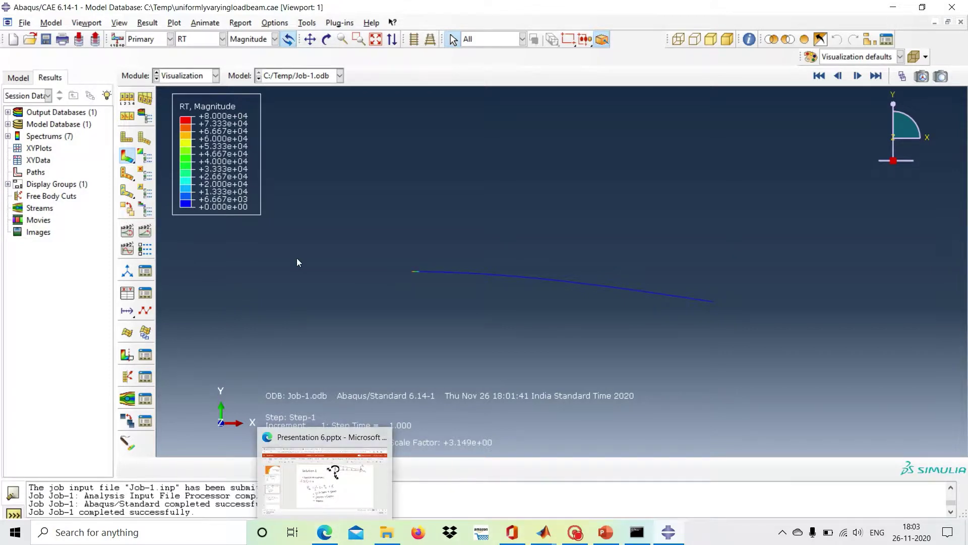
Display the reaction moment RM3 contour, consult the Solution.1 slide in PowerPoint, and return to Abaqus
click(223, 39)
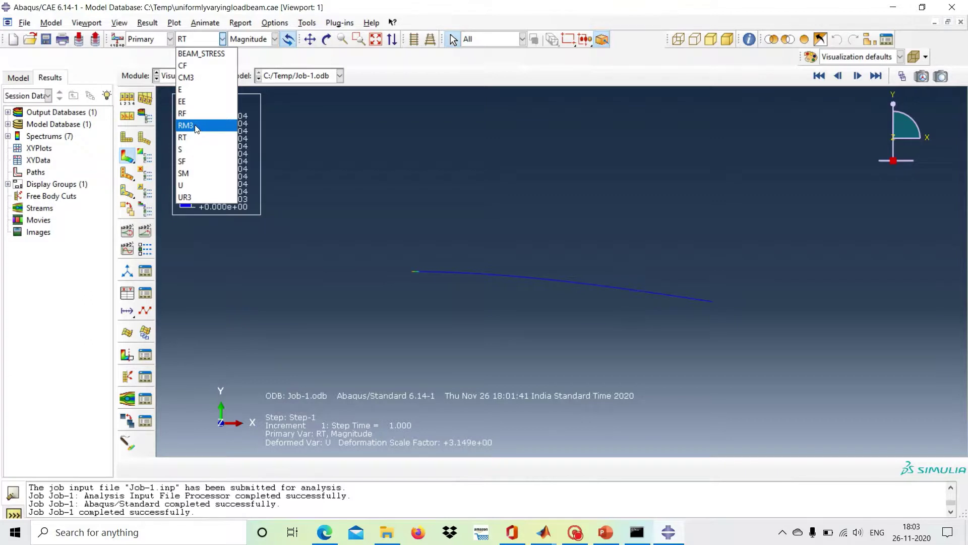
click(197, 127)
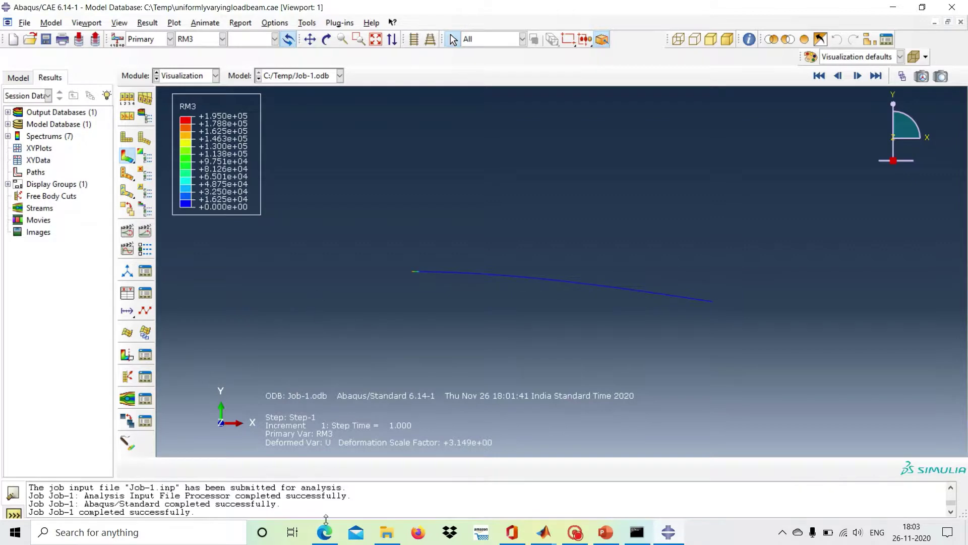
click(325, 538)
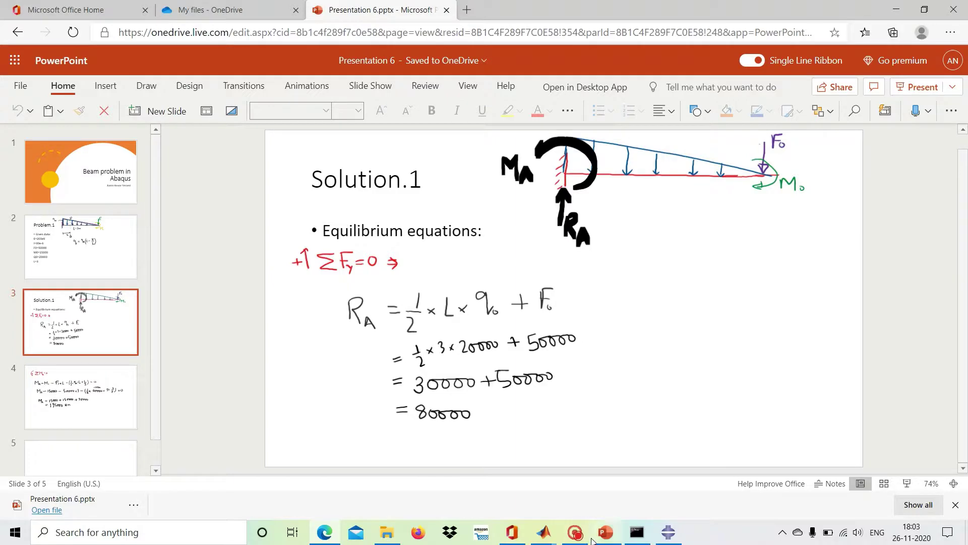
click(668, 532)
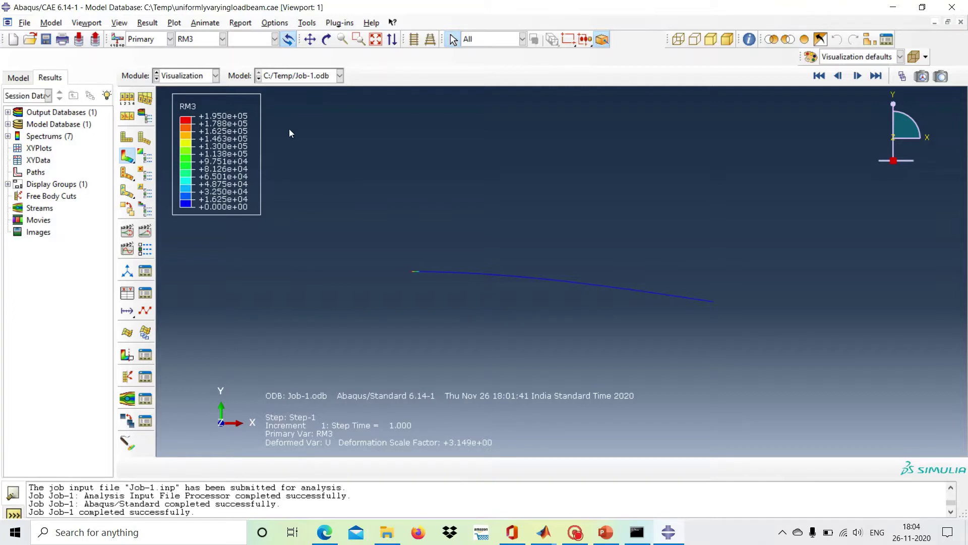
Display the displacement U magnitude contour and inspect the deformed beam up close
click(222, 39)
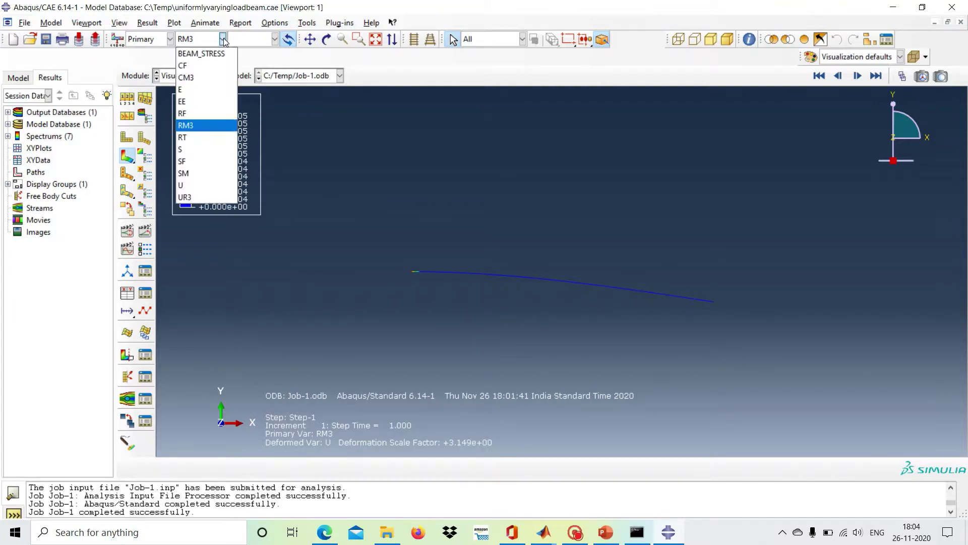
click(210, 187)
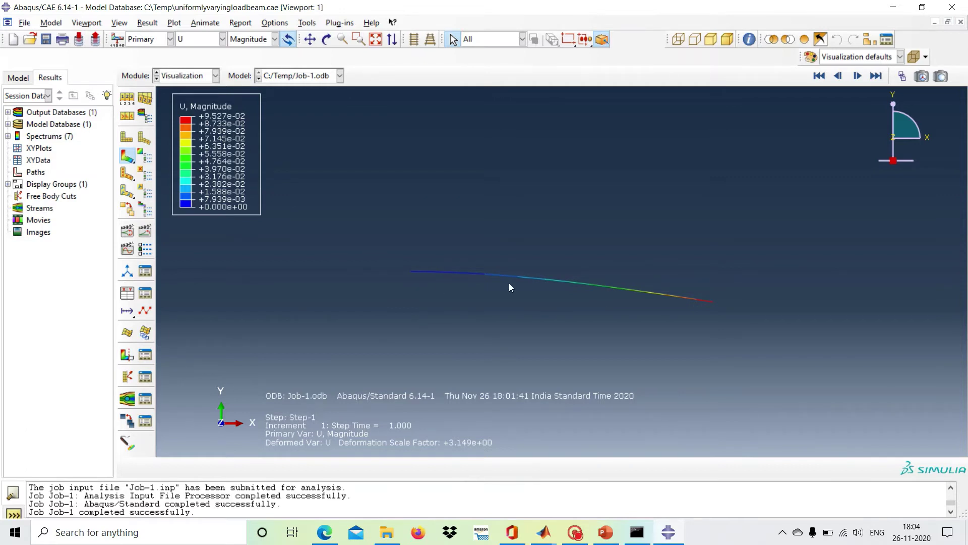
scroll(510, 284, up, 4)
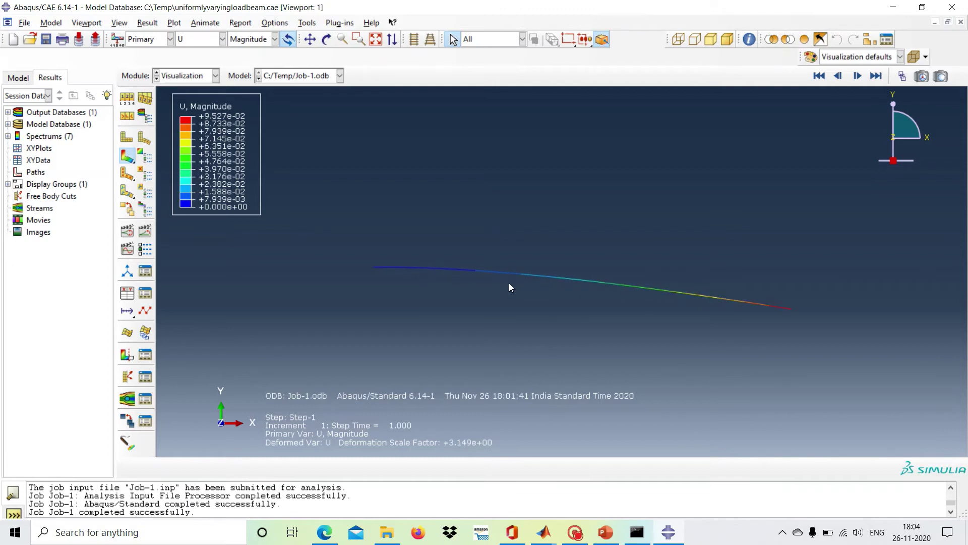
scroll(509, 287, up, 2)
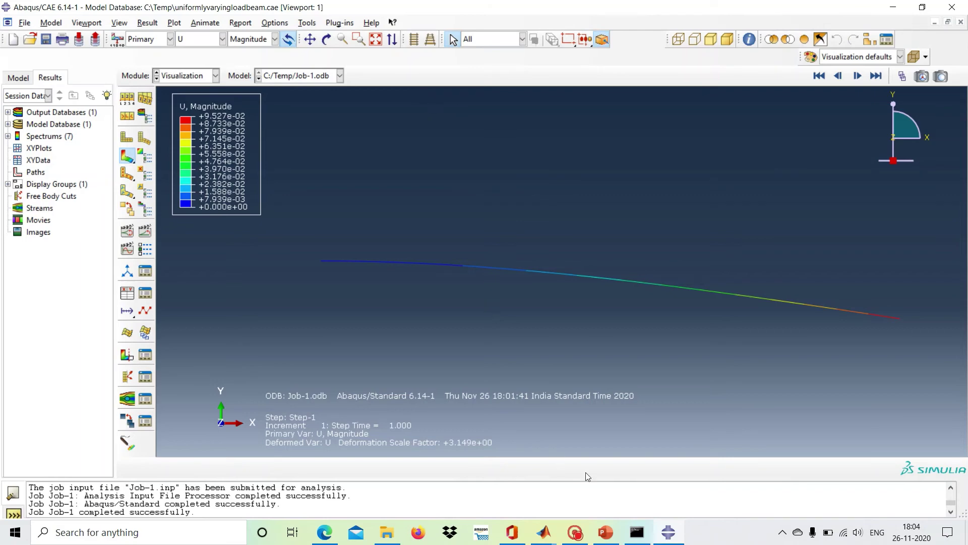
mouse_move(577, 538)
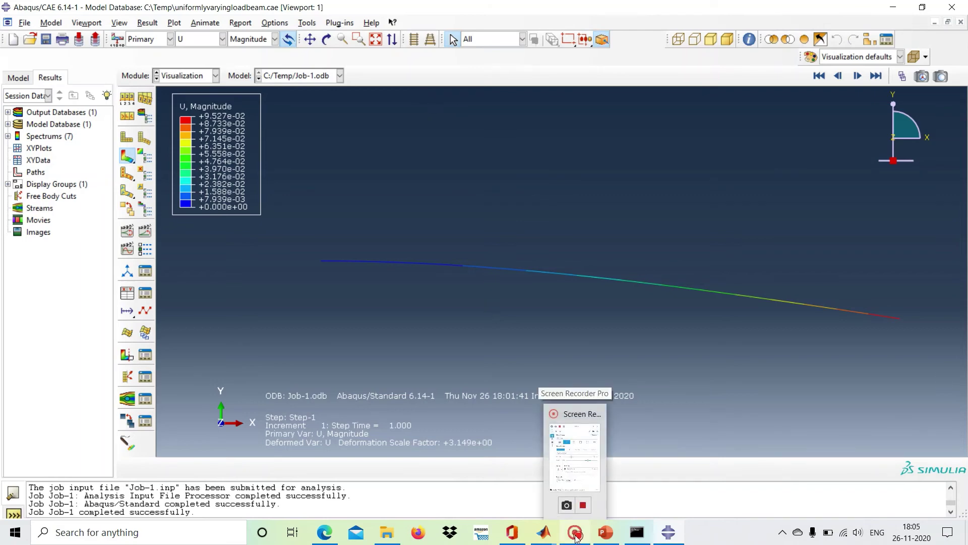
click(577, 539)
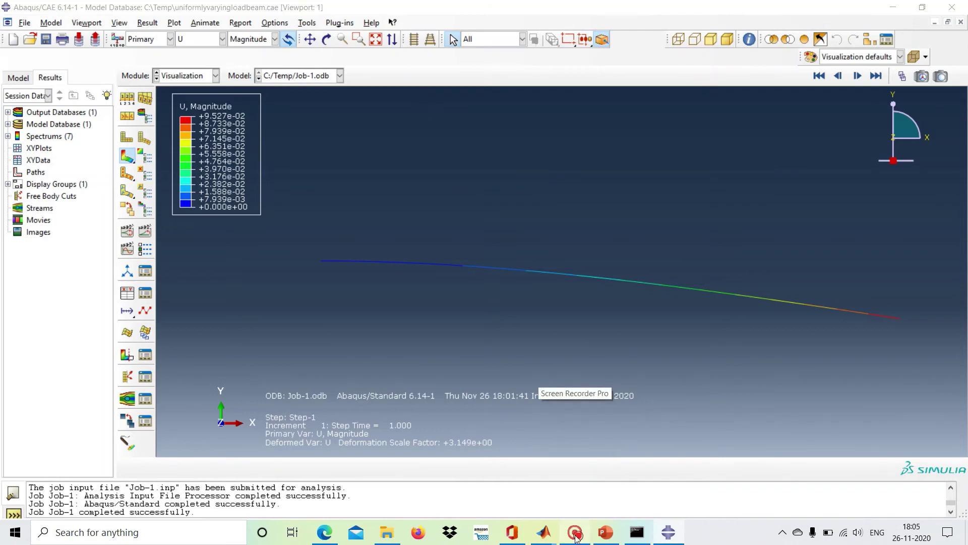